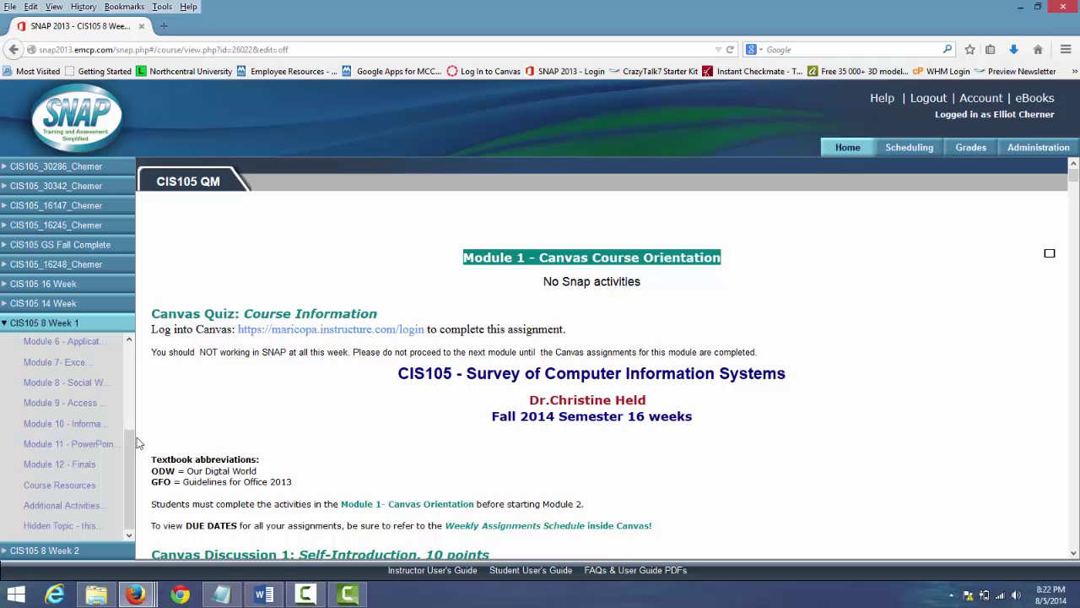
Step: Open the skill exam scheduling list for the CIS105 8 Week 1 course and look through the exam schedules
drag(129, 477, 129, 388)
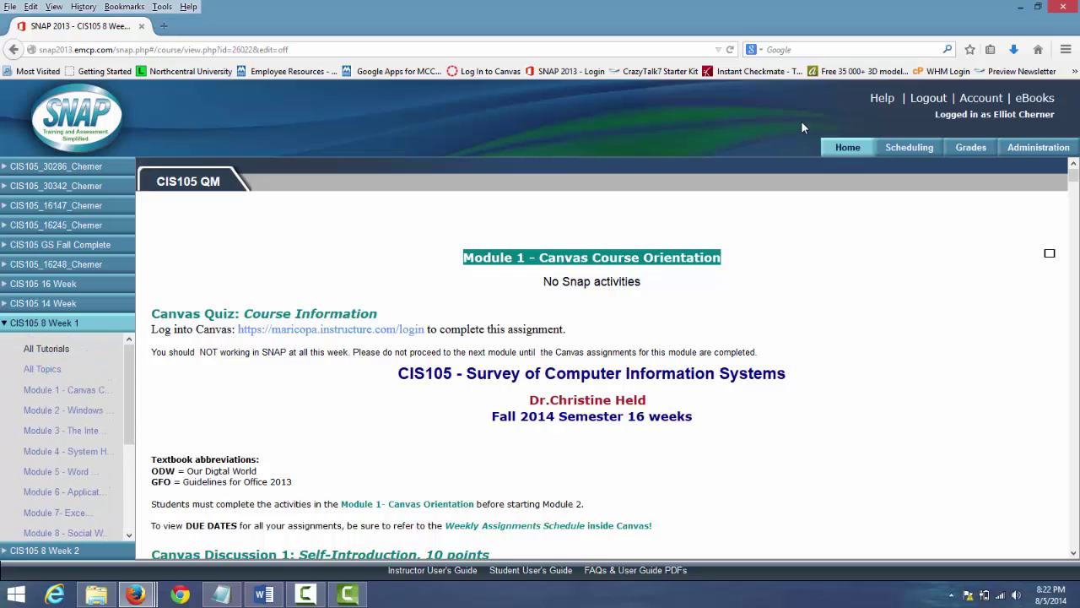
click(901, 152)
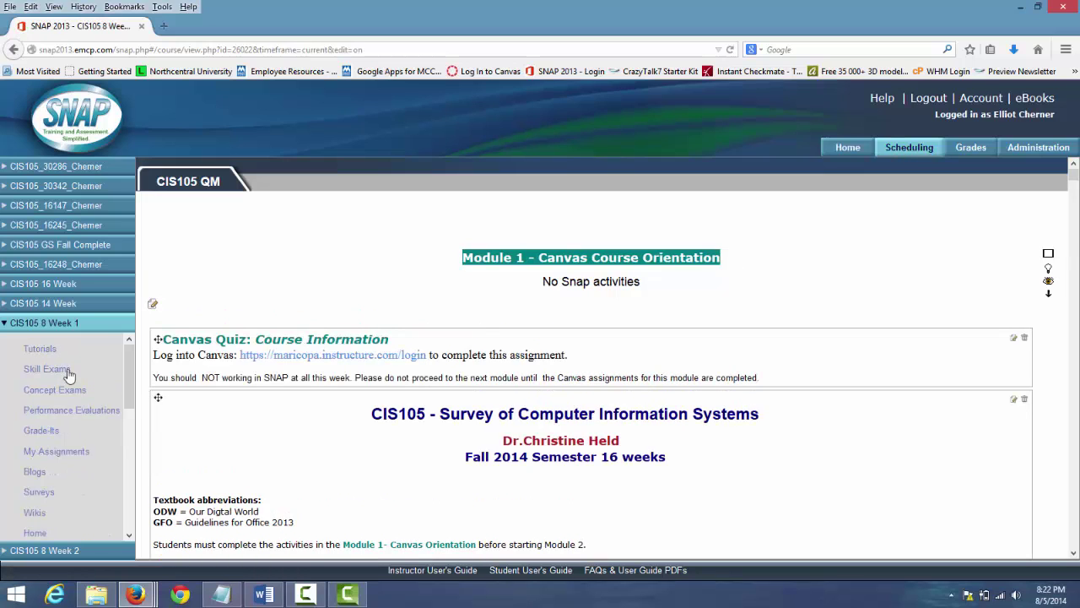
click(51, 375)
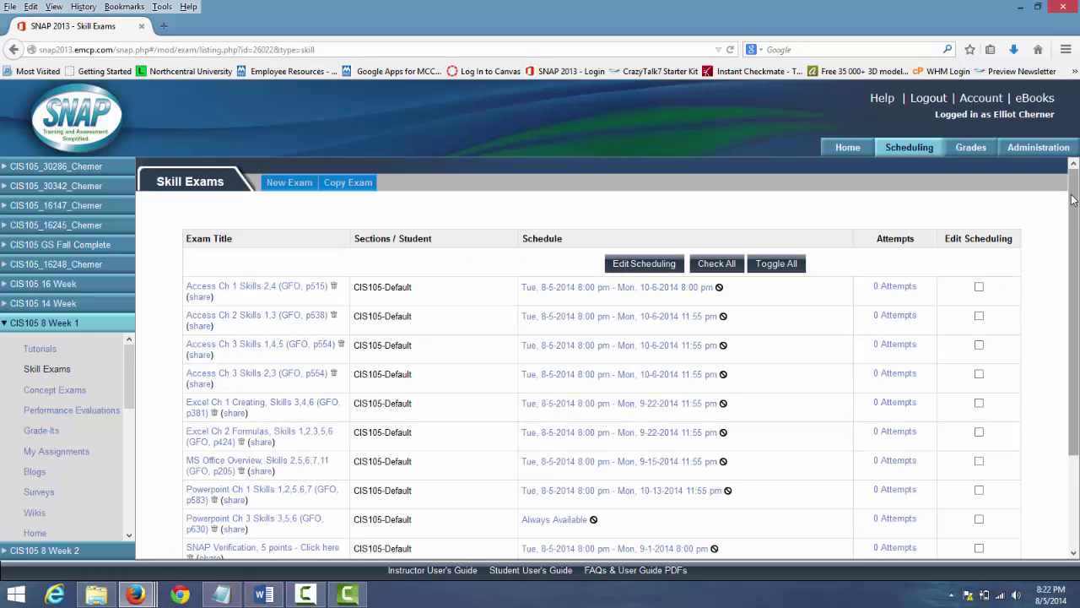
drag(1074, 202, 1051, 161)
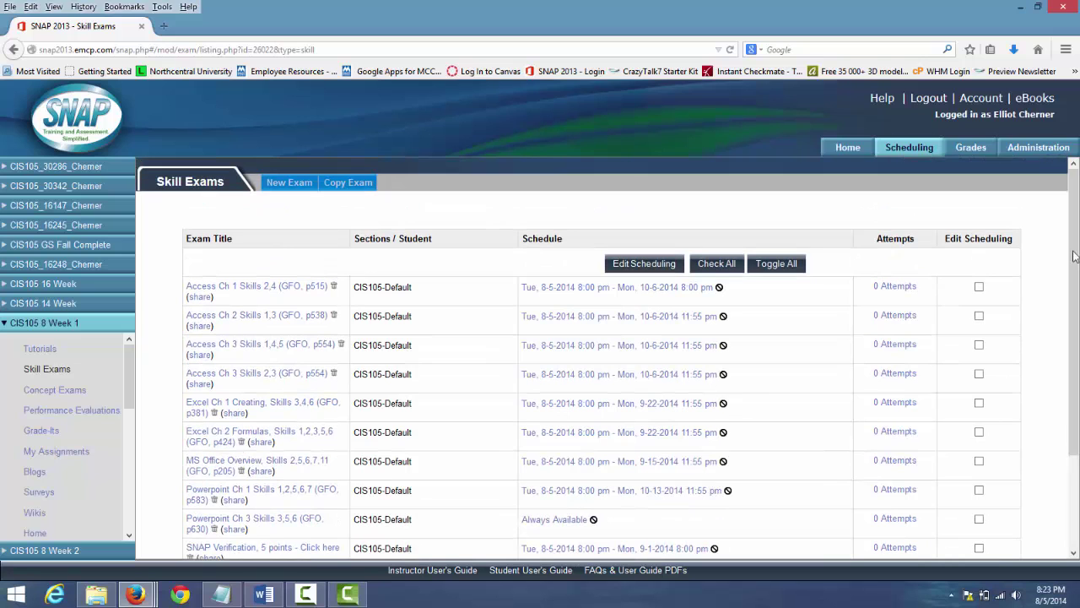
drag(1073, 196, 1077, 341)
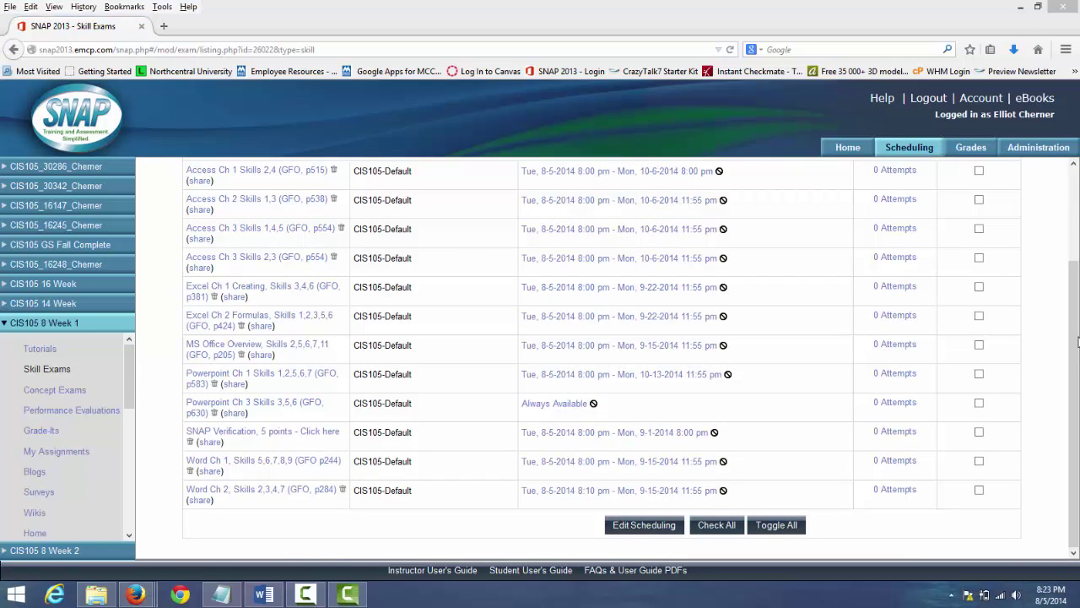
mouse_move(1051, 308)
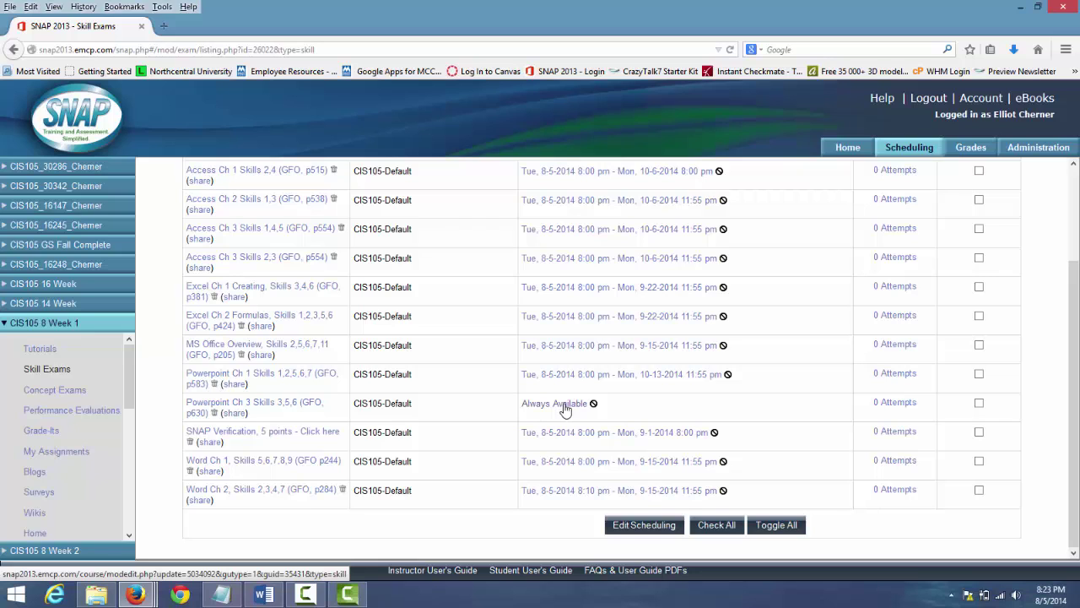
Step: Open the schedule settings of the Powerpoint Ch 3 Skills 3,5,6 exam and check its visibility options
click(566, 409)
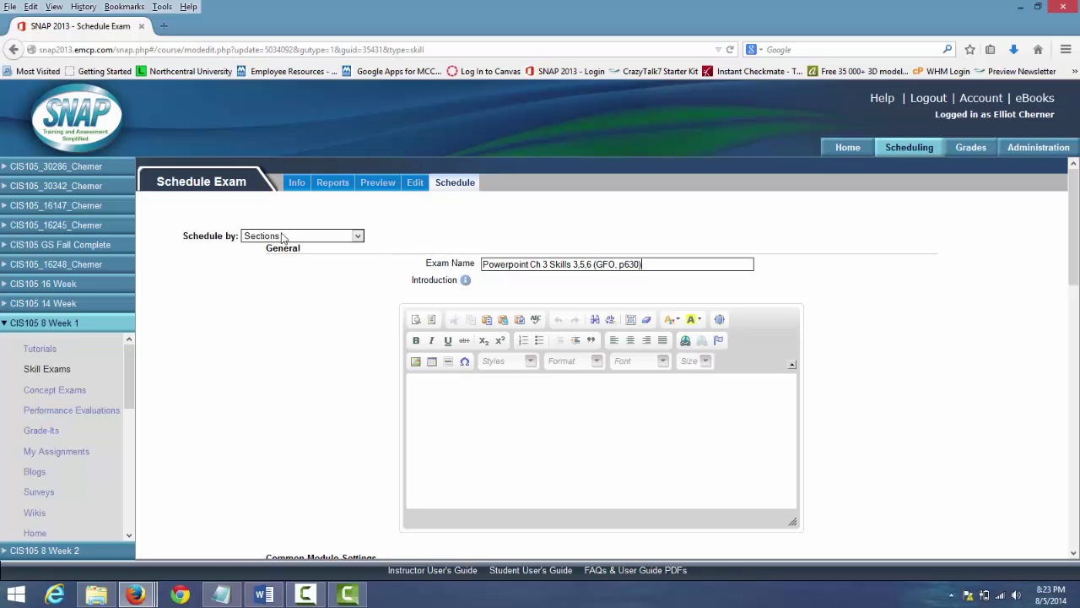
click(494, 409)
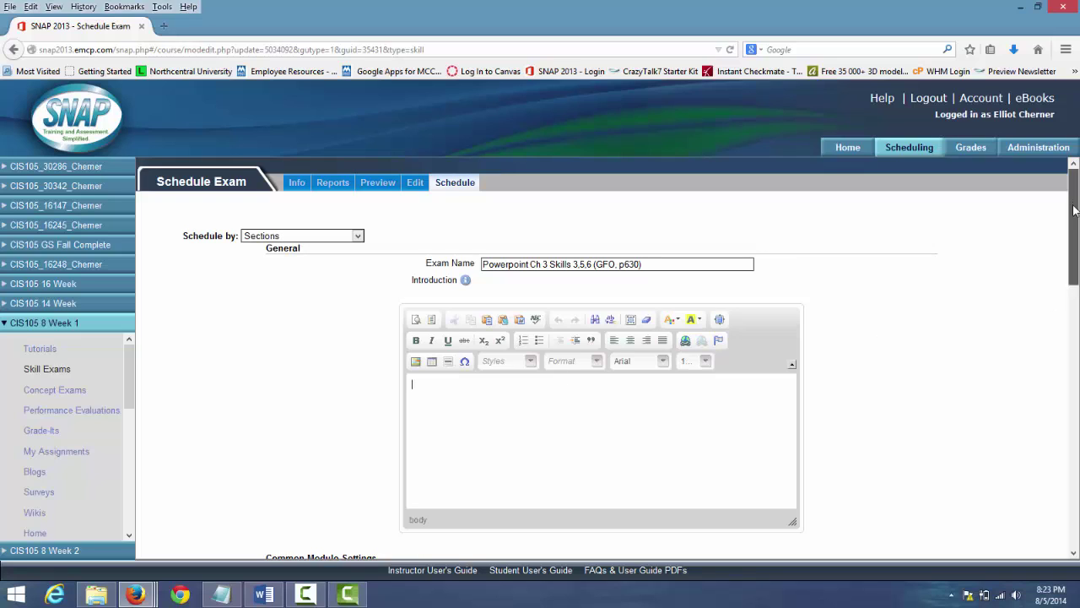
drag(1075, 213, 1078, 262)
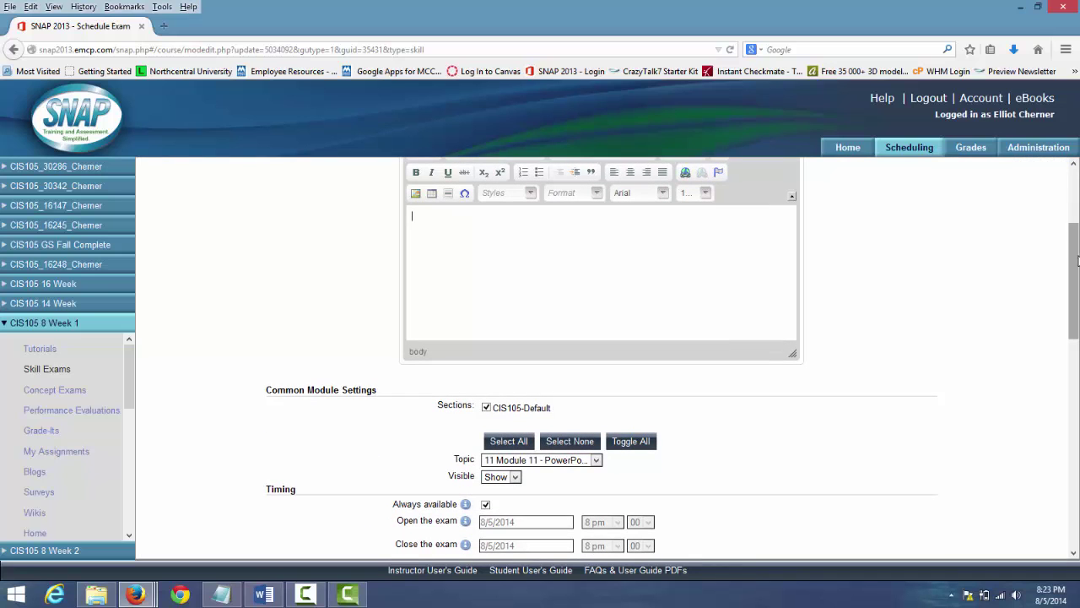
drag(1078, 256, 1077, 298)
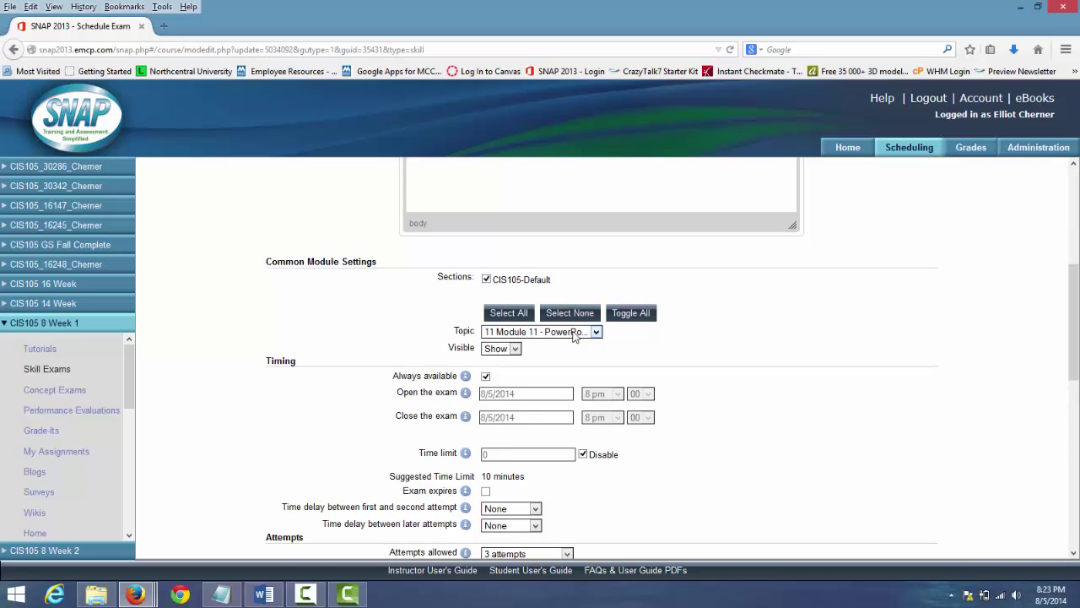
click(514, 349)
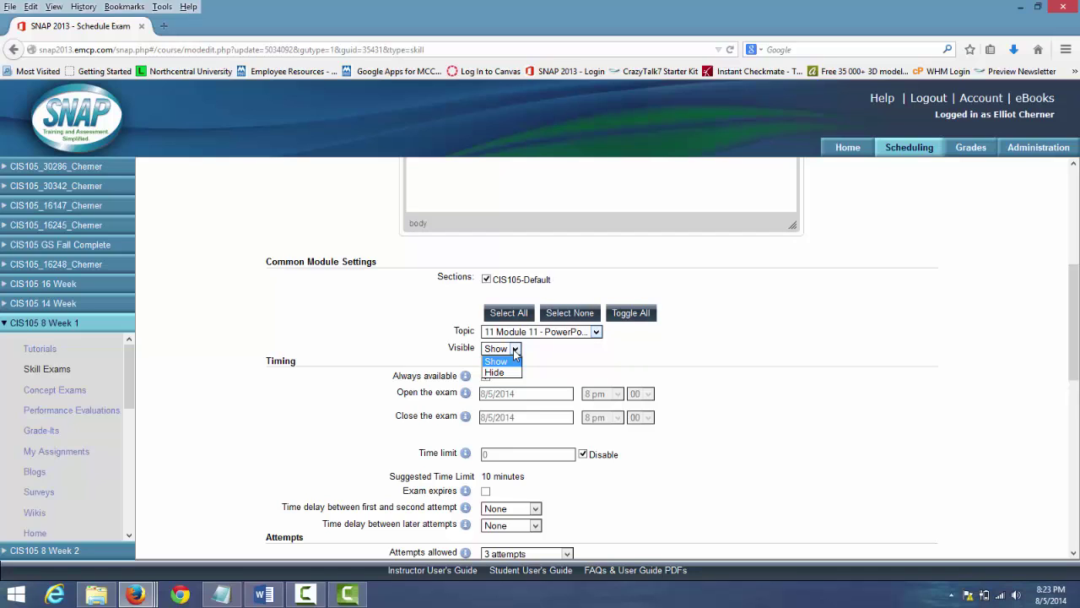
click(514, 349)
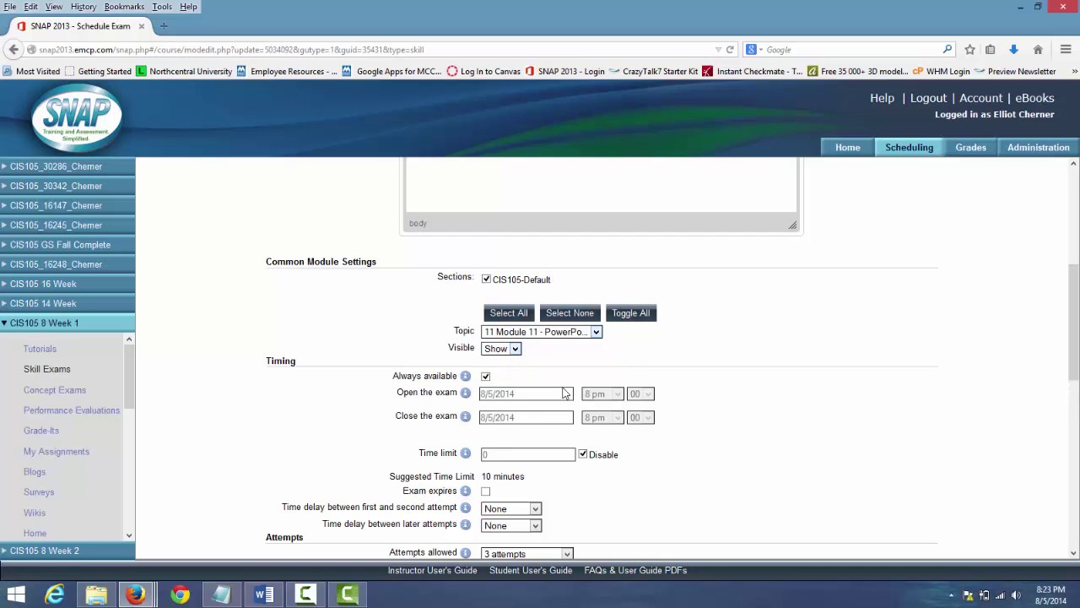
Step: Turn off Always available and set the exam to close on 10/13/2014 at 11:55 pm
click(486, 377)
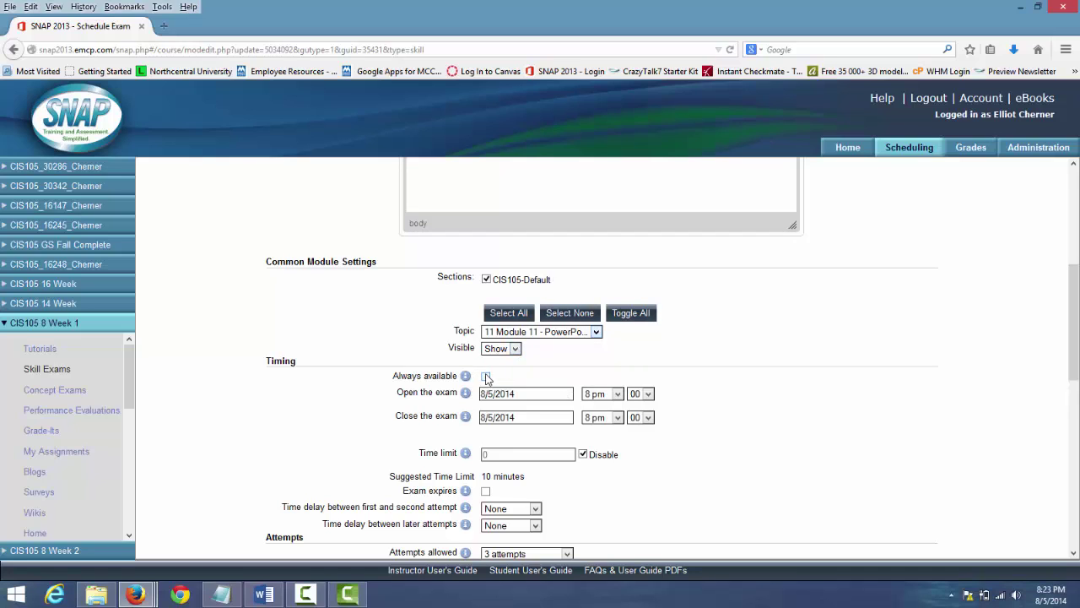
click(534, 418)
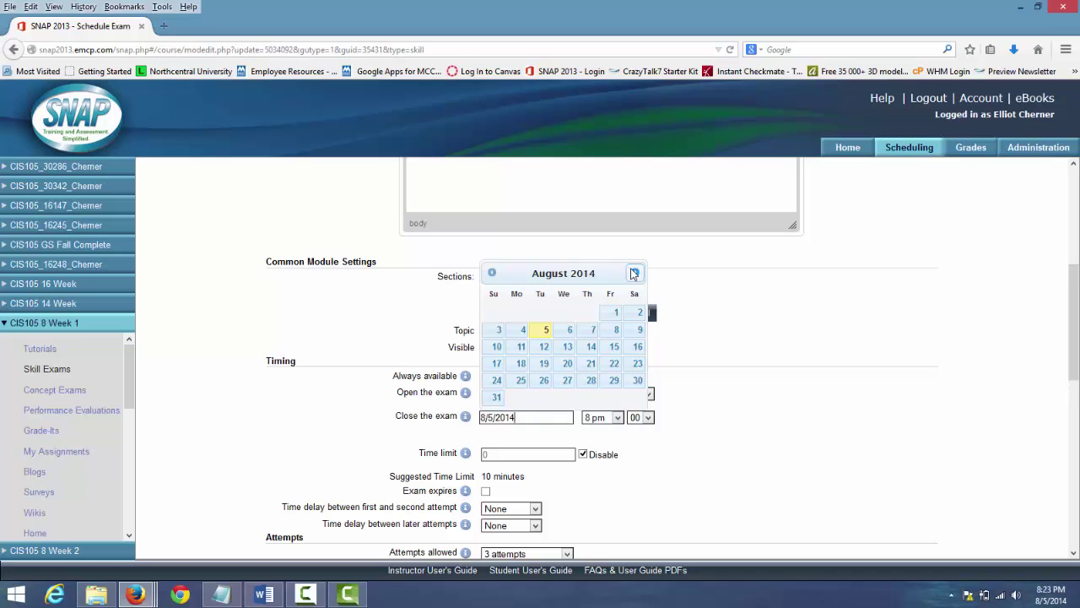
click(634, 274)
click(634, 273)
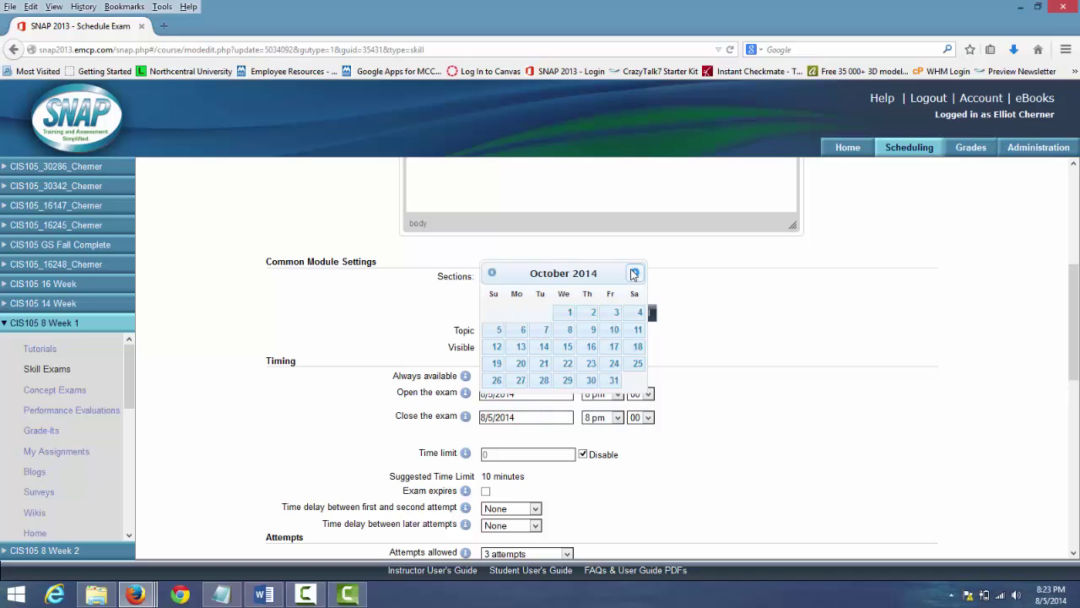
click(521, 347)
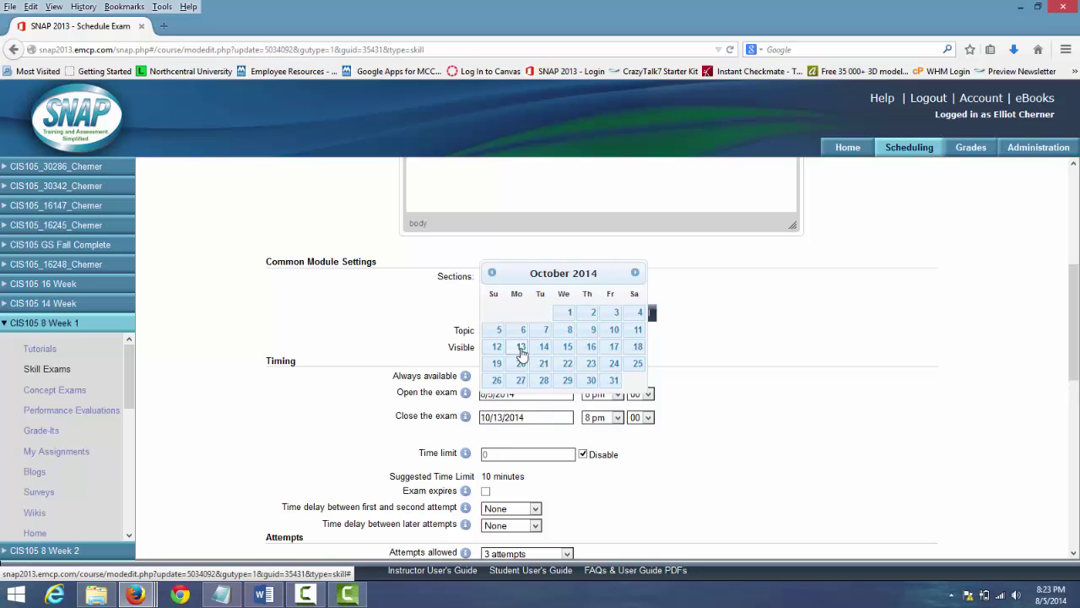
click(617, 417)
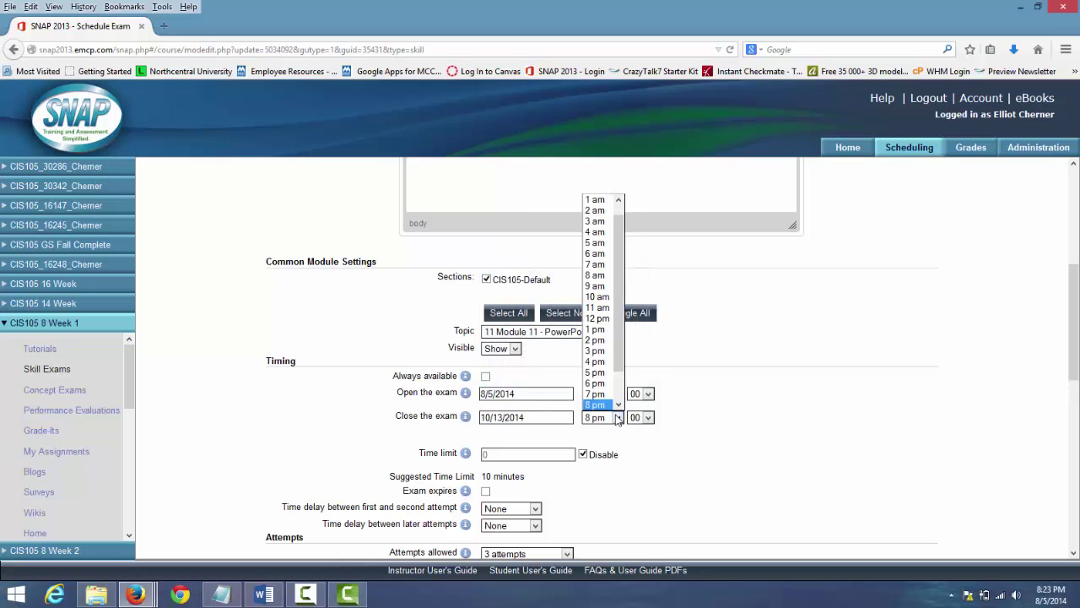
scroll(619, 355, down, 1)
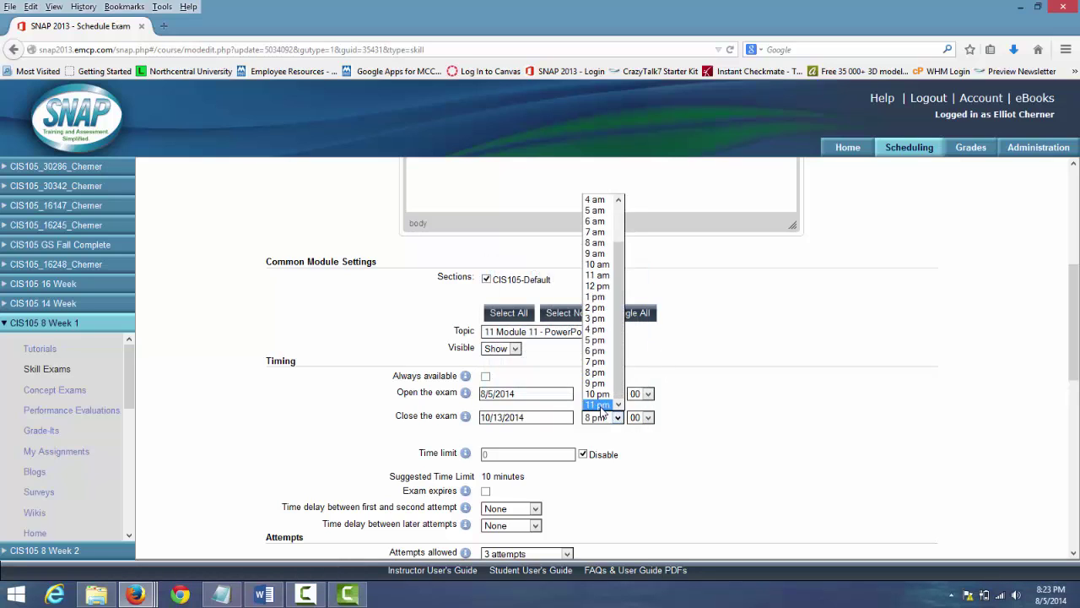
click(600, 406)
click(648, 417)
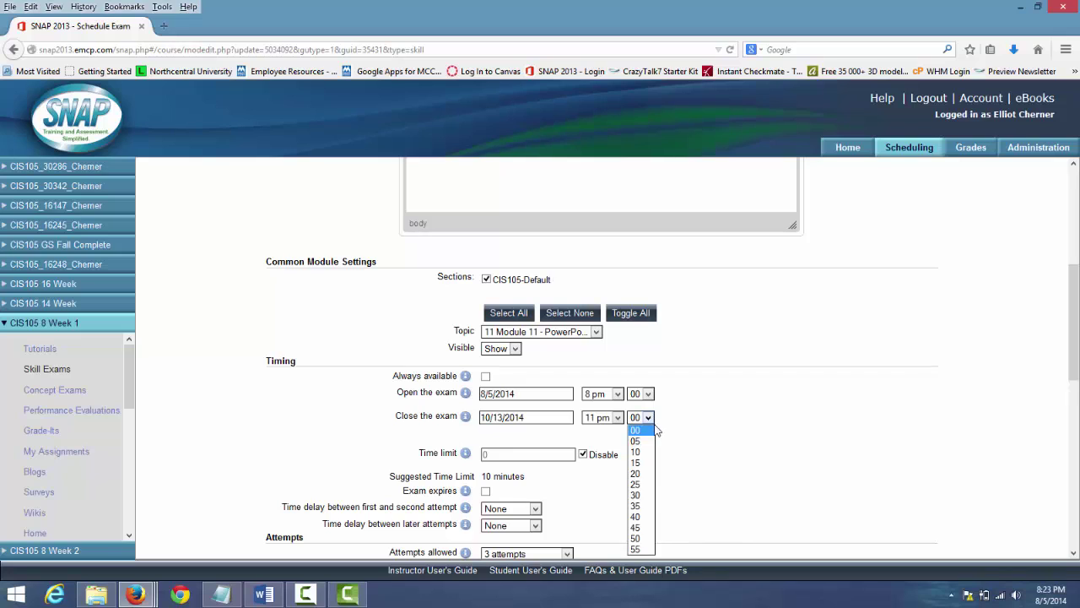
click(635, 548)
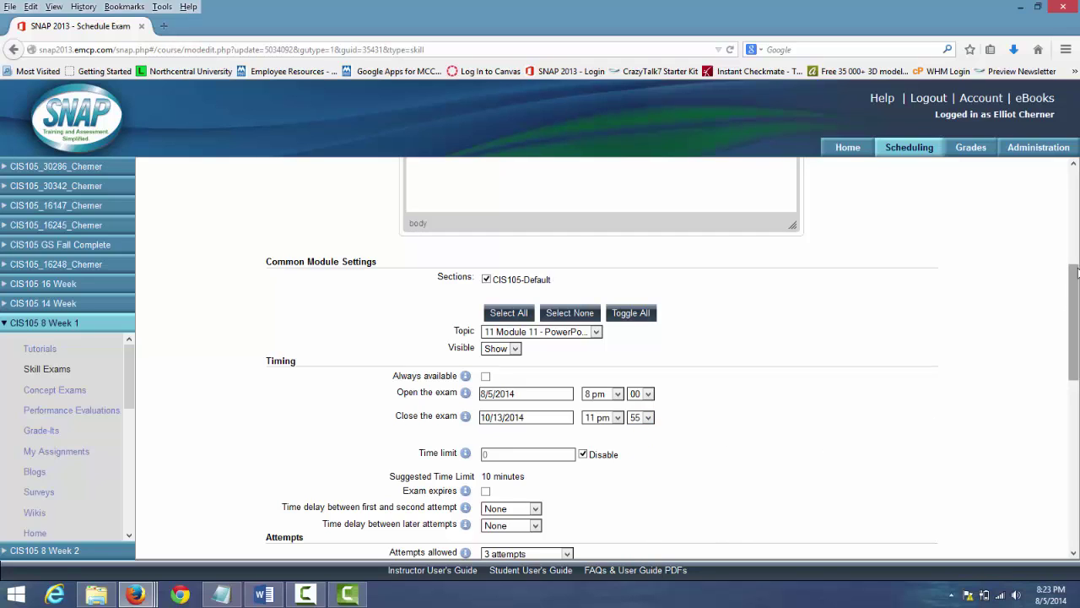
Step: Keep the time limit disabled and select 3 attempts for both the attempts allowed and the attempts per skill item
scroll(1076, 271, down, 4)
key(super+c)
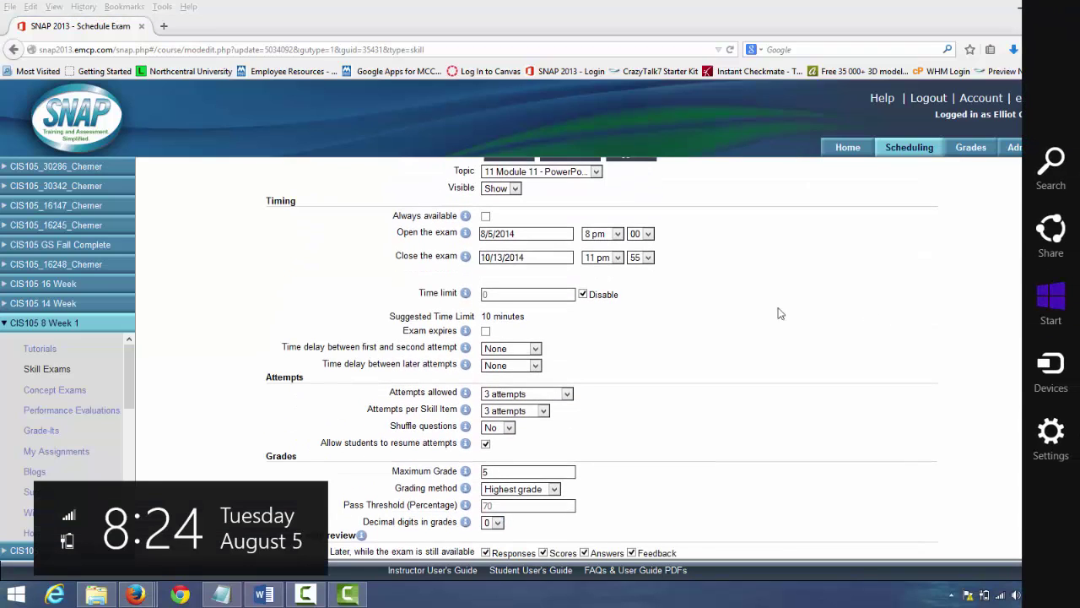
click(661, 318)
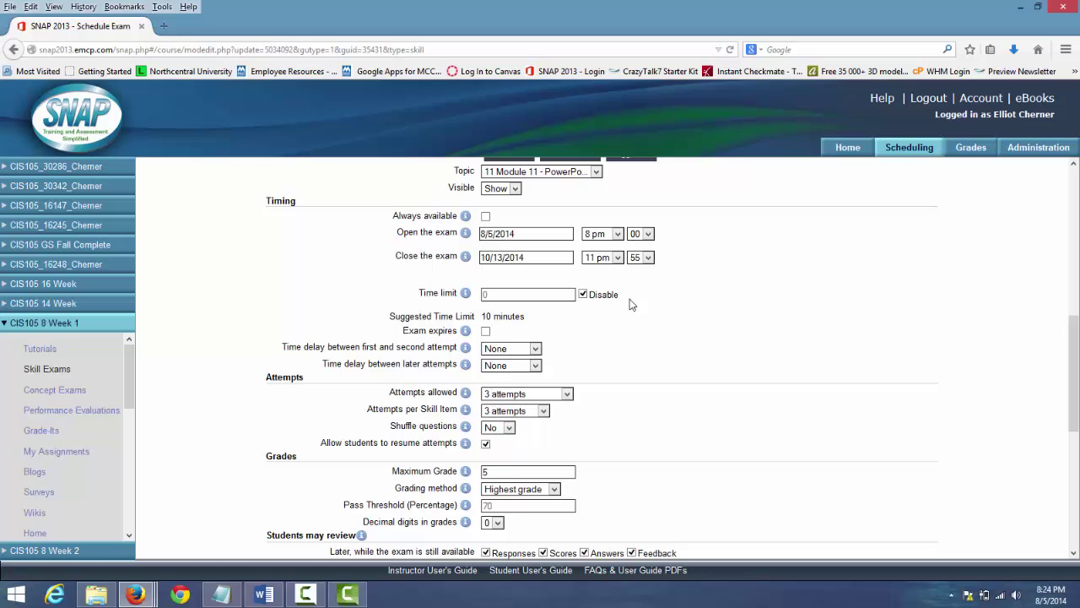
click(583, 295)
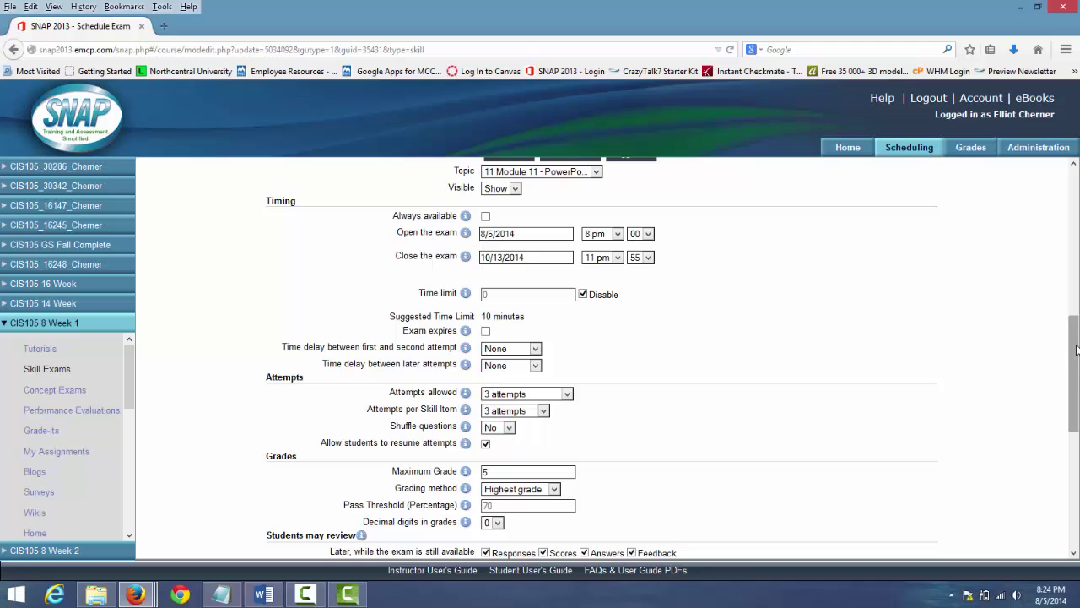
drag(1076, 351, 1076, 395)
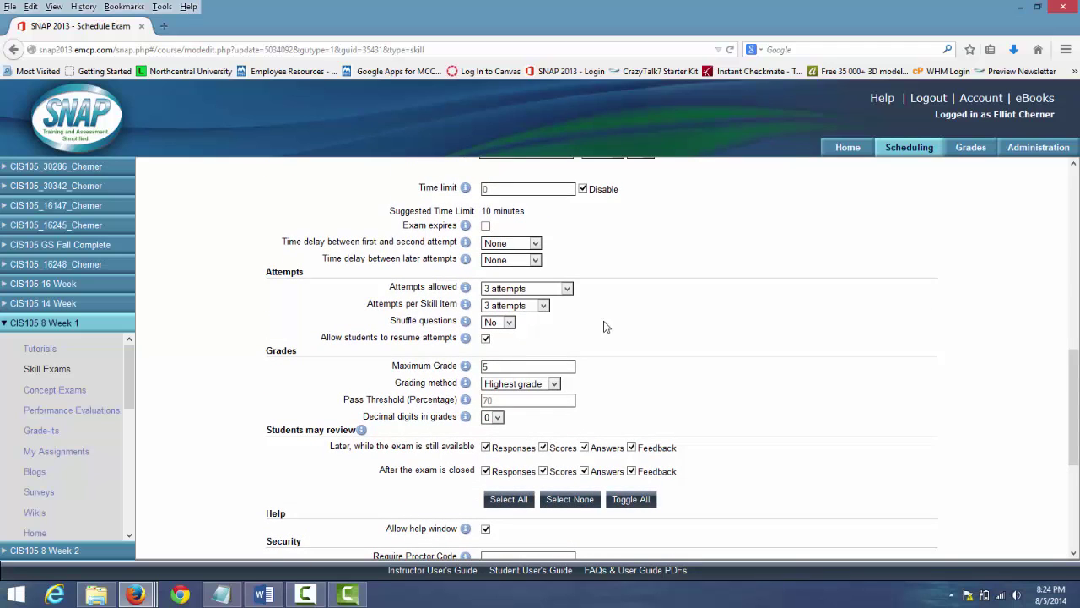
click(566, 290)
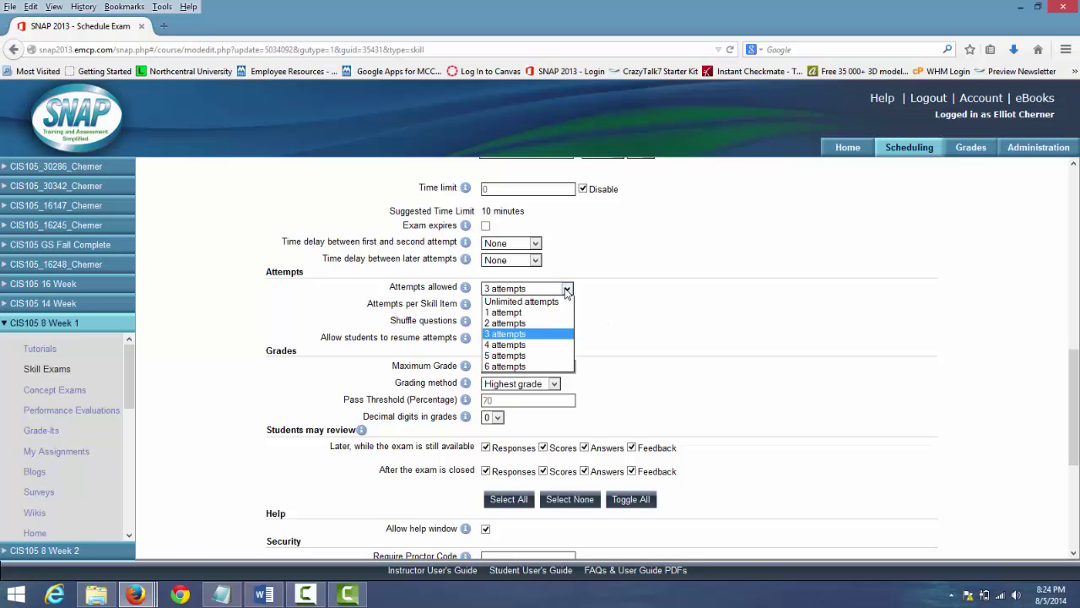
click(511, 334)
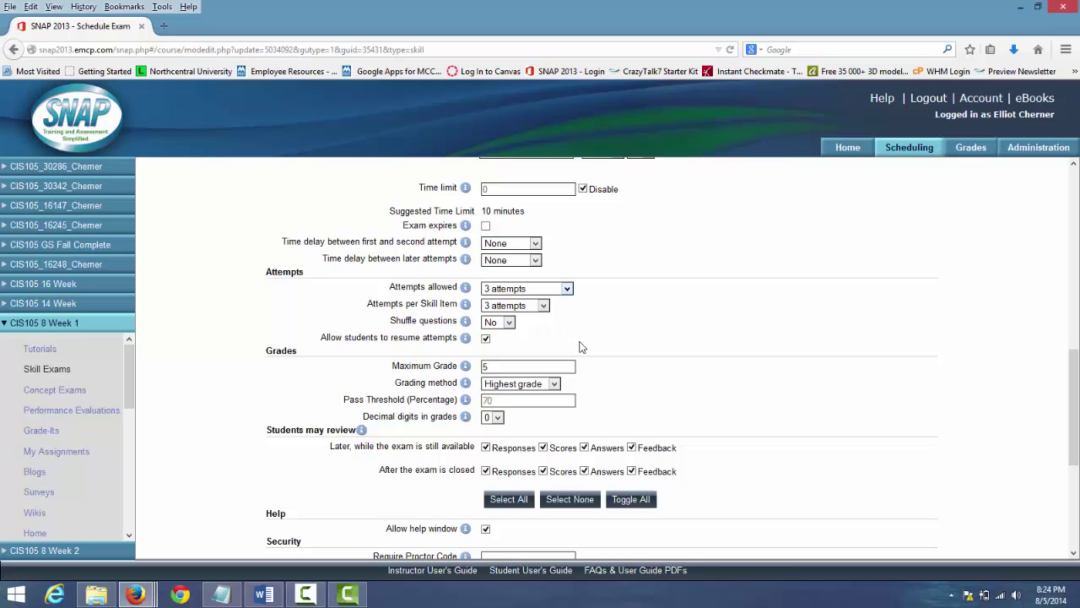
click(544, 307)
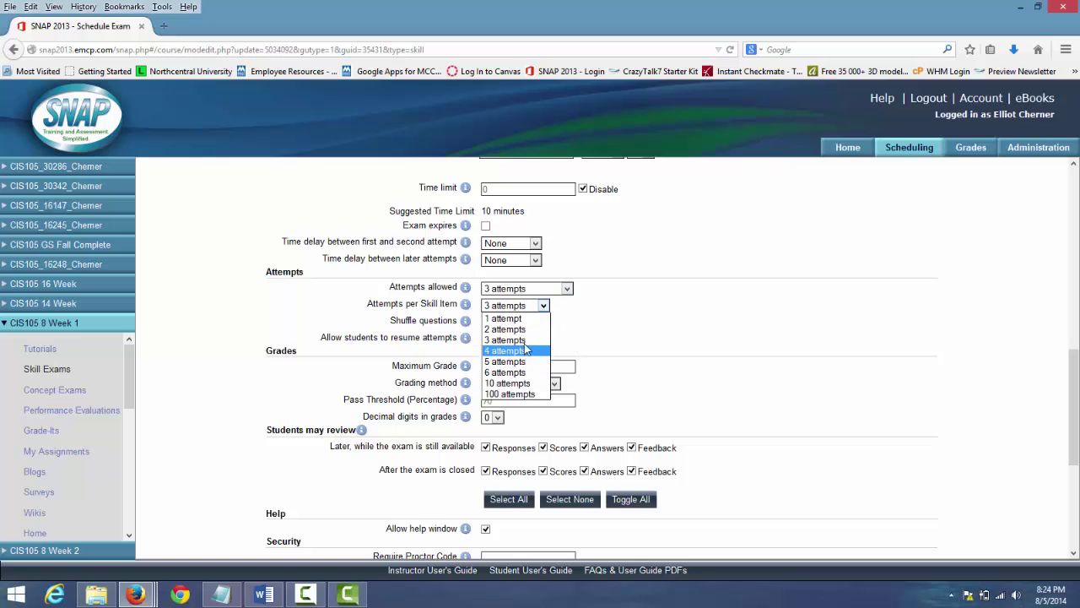
click(524, 341)
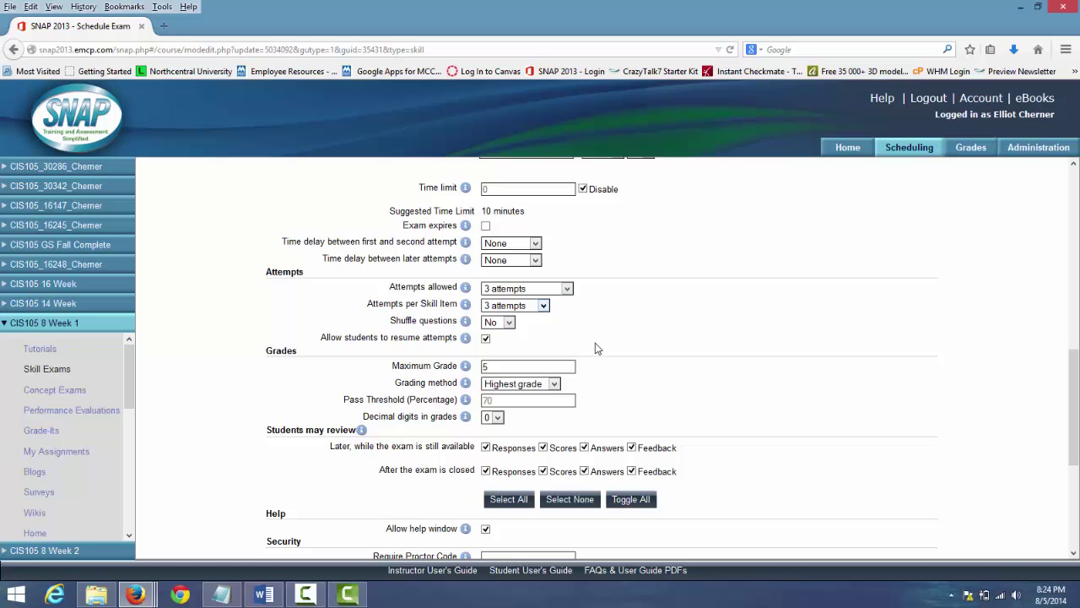
Step: Read the help pages for attempts per skill item and attempts allowed, returning to the exam's schedule settings each time
click(466, 306)
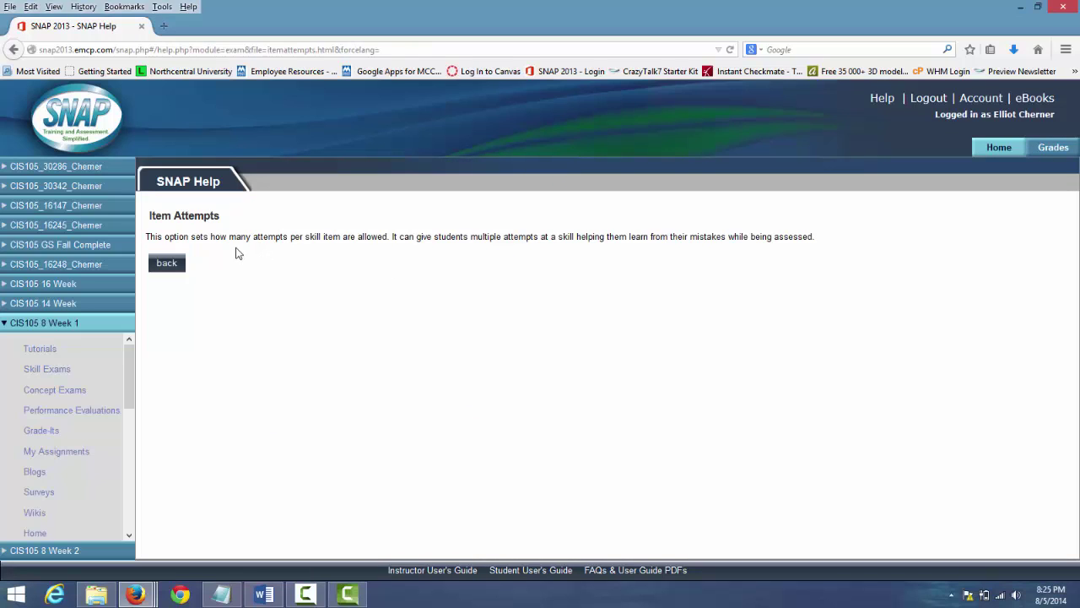
click(163, 268)
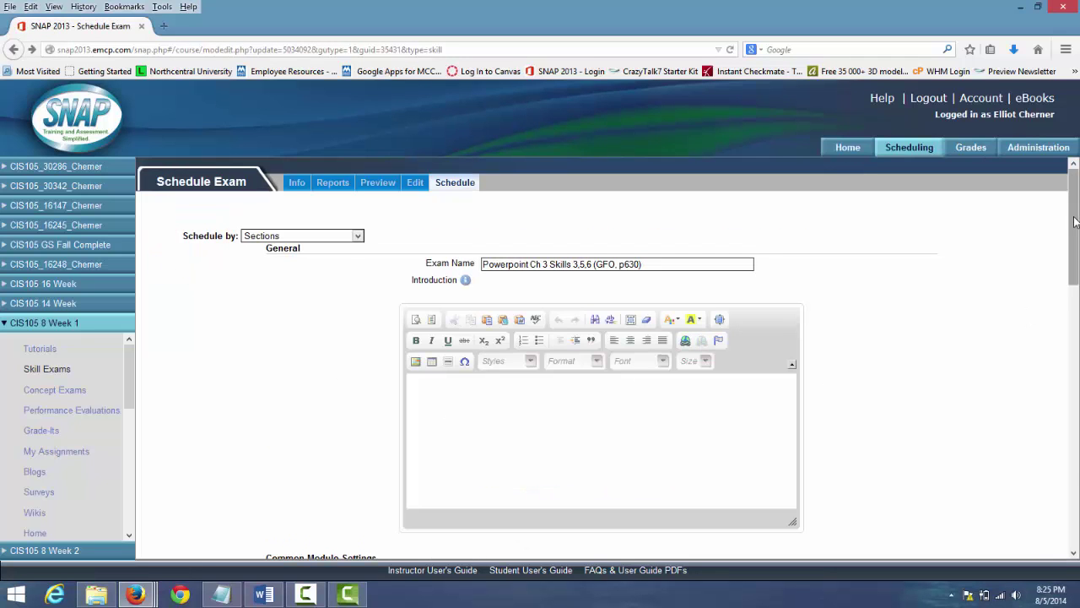
drag(1076, 220, 1077, 383)
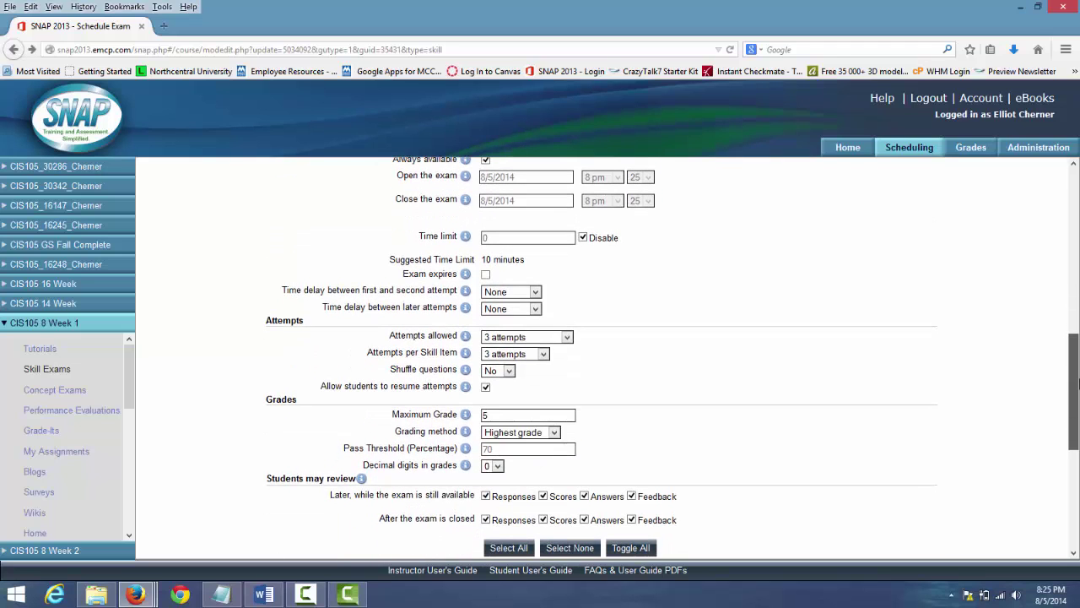
click(465, 337)
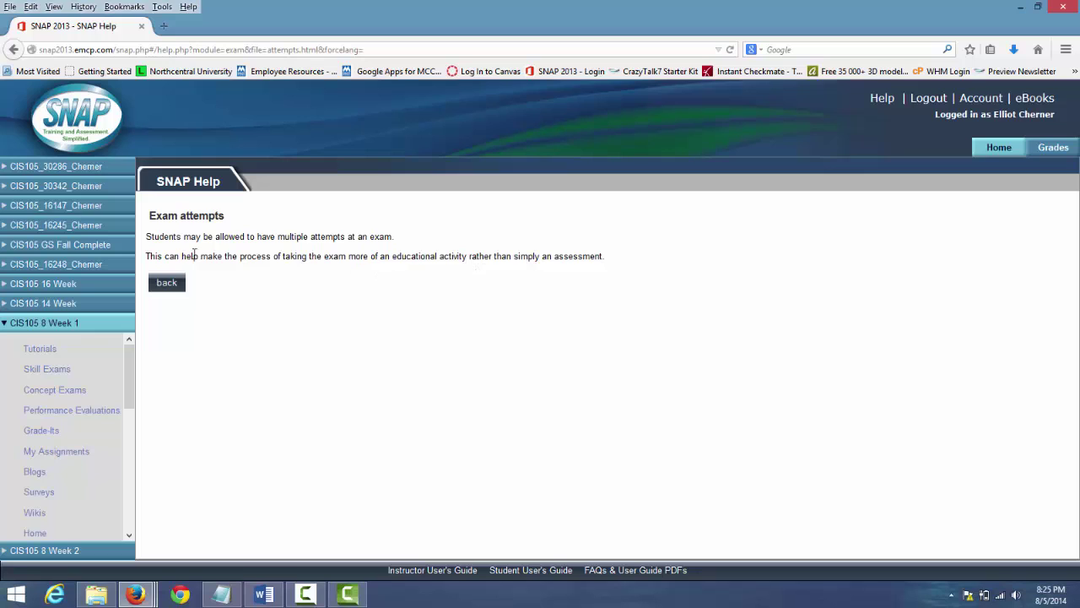
click(152, 288)
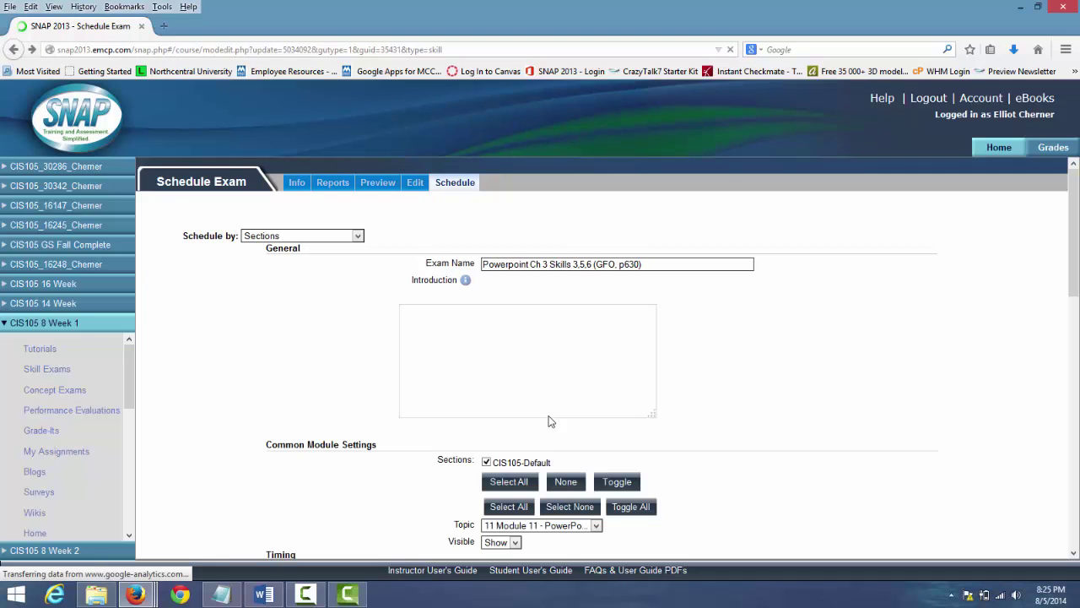
Step: Set the exam's maximum grade to 5 and look through the available grading methods, keeping Highest grade
drag(1075, 218, 1077, 341)
scroll(765, 365, down, 5)
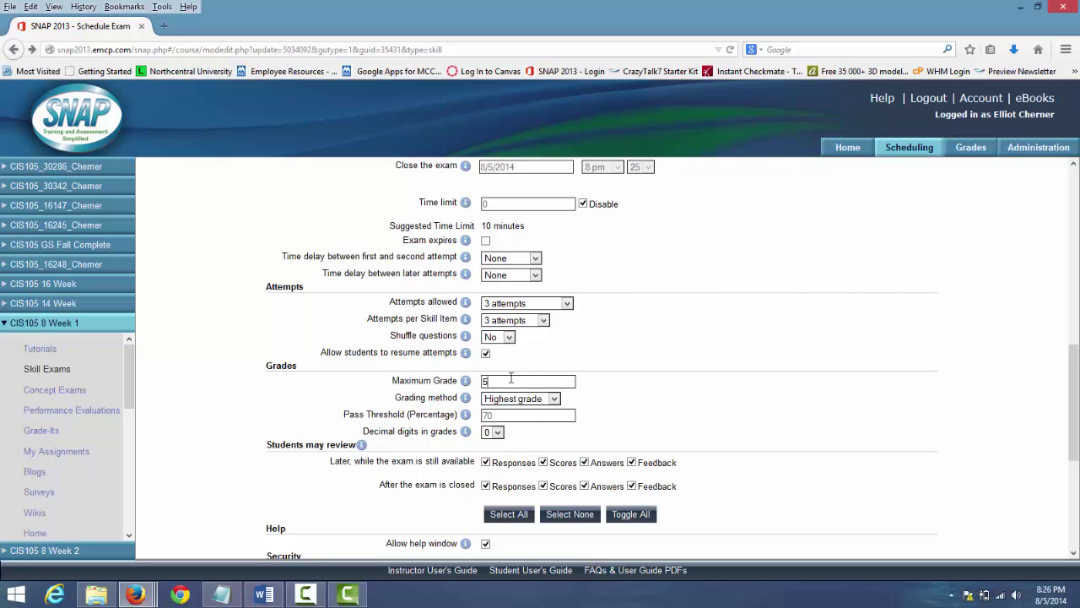
click(511, 380)
click(554, 400)
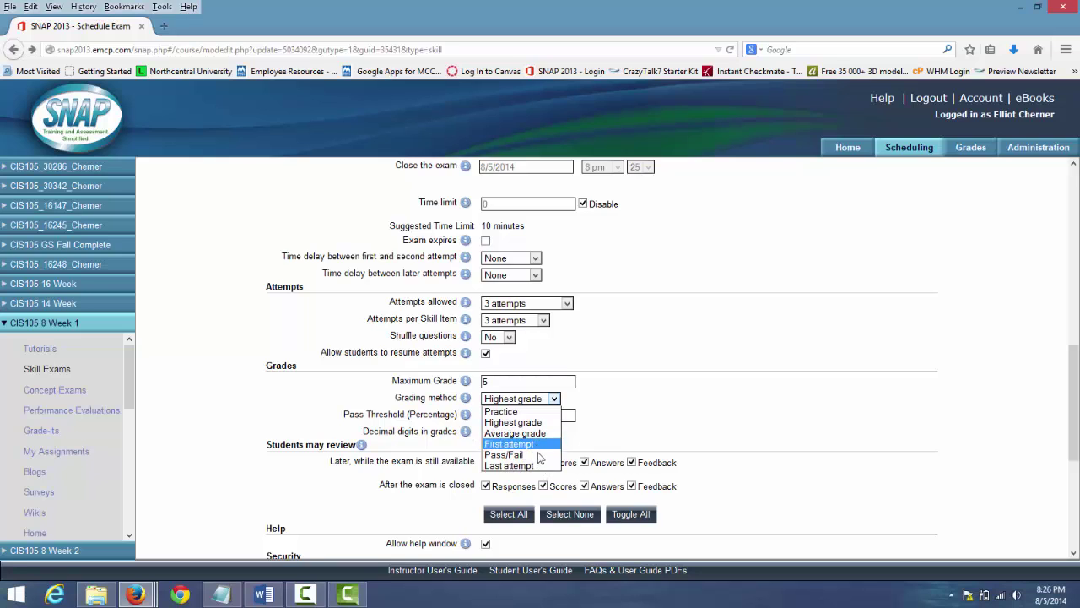
click(679, 398)
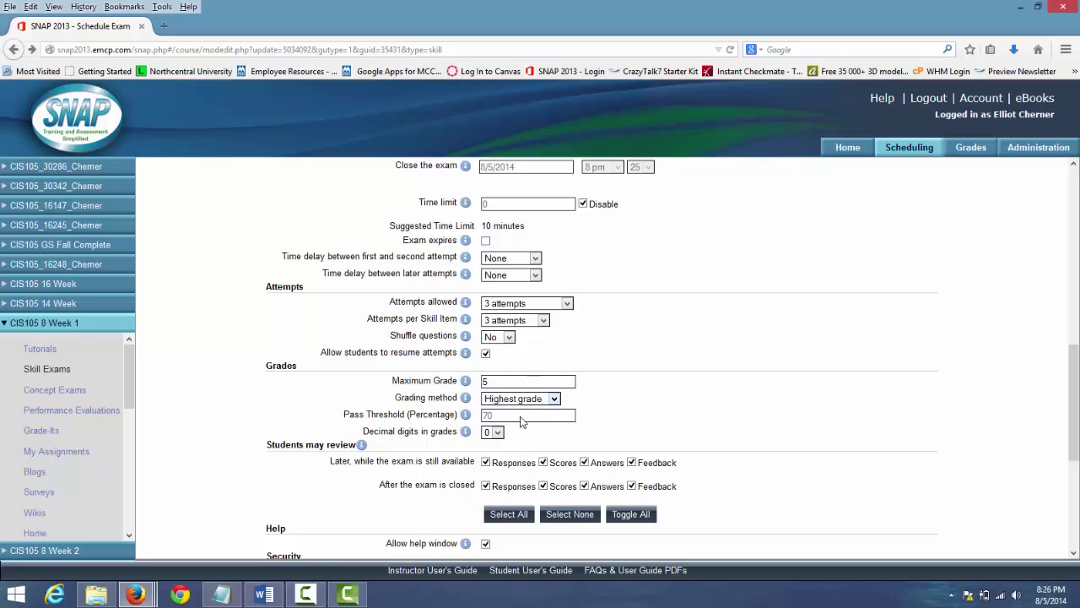
Step: Try the Pass/Fail grading method to check the pass threshold setting, and switch the grading method back to Highest grade
click(554, 399)
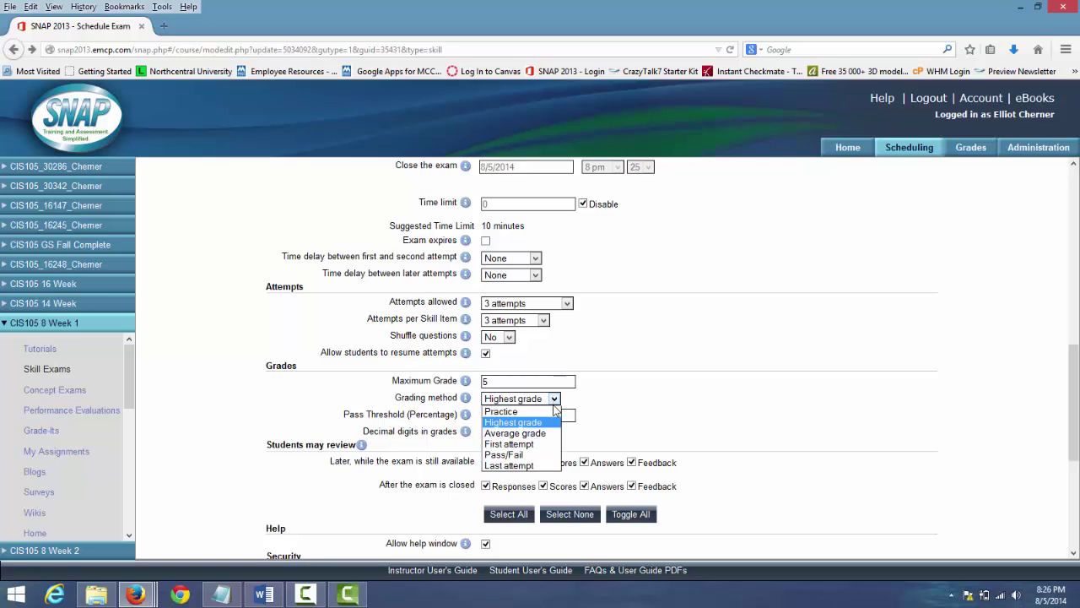
click(525, 456)
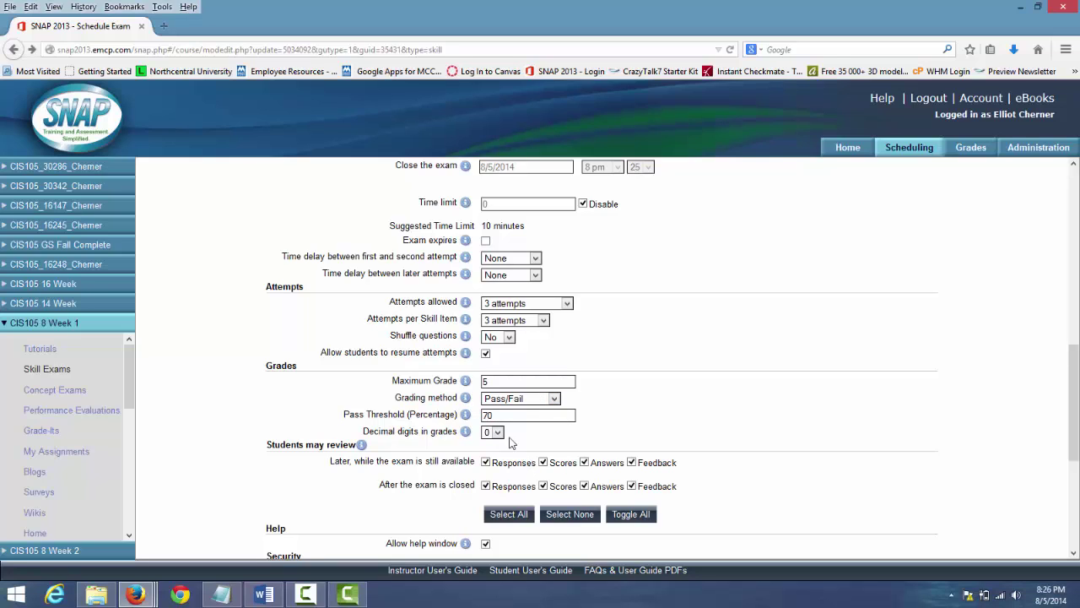
click(553, 401)
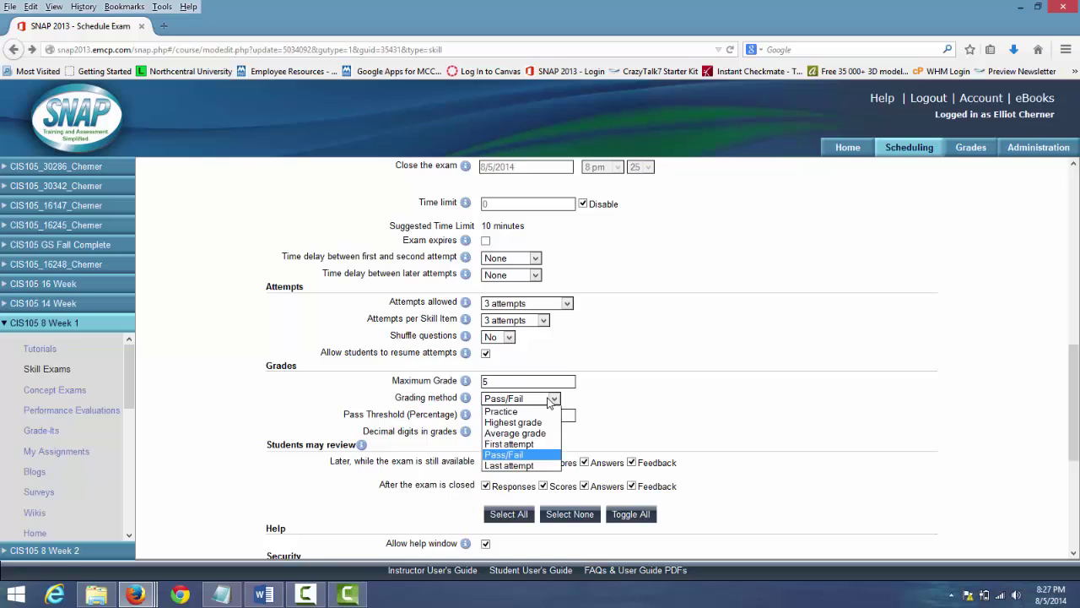
click(537, 423)
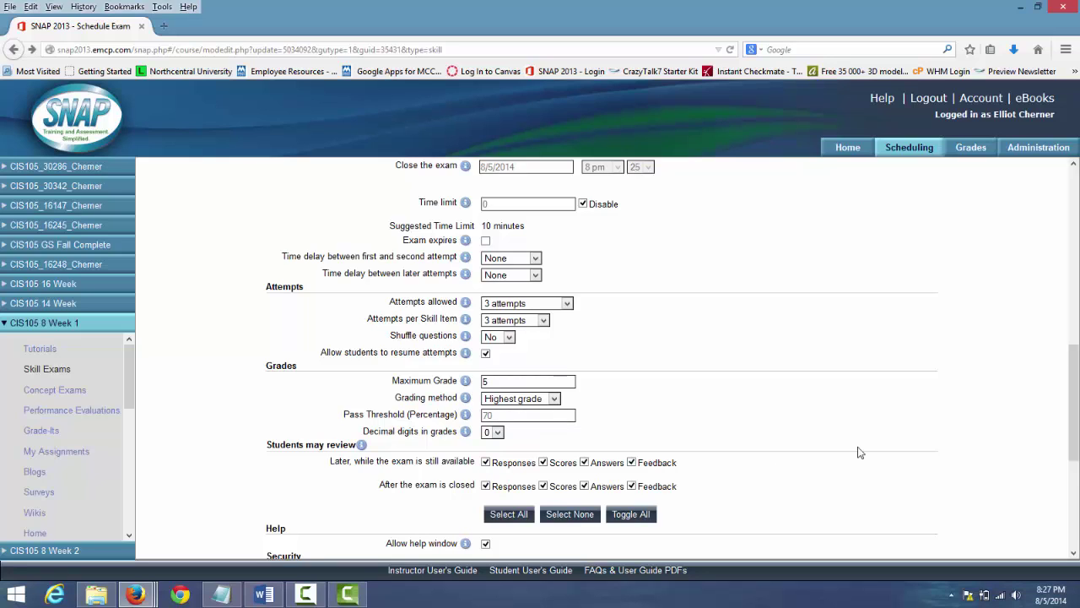
Step: Check the student review, help, security and overall feedback settings, and save the exam's schedule changes
drag(1076, 360, 1072, 424)
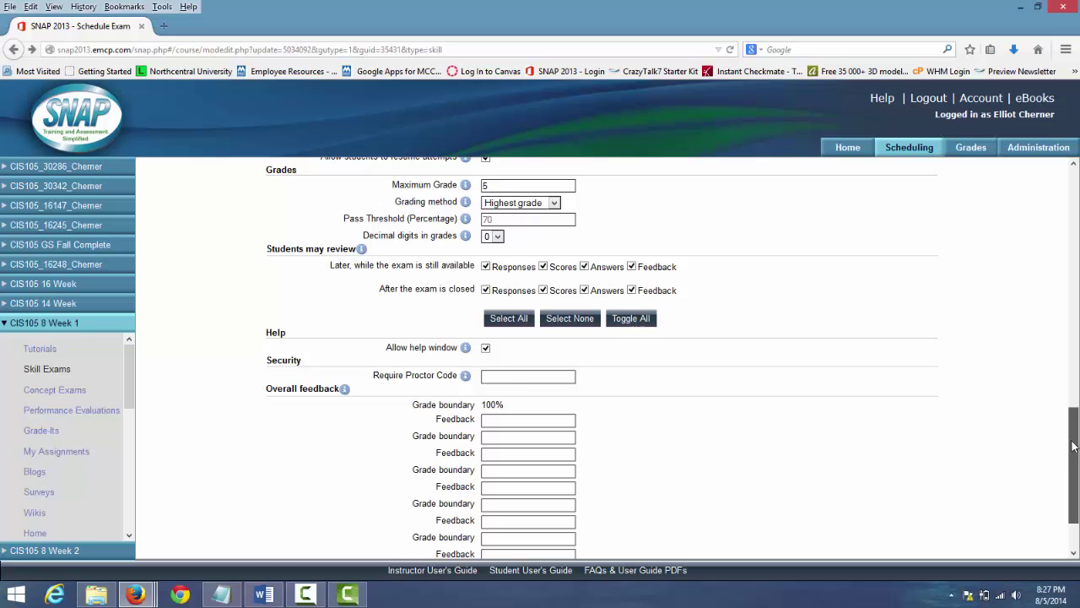
drag(1075, 463, 1077, 484)
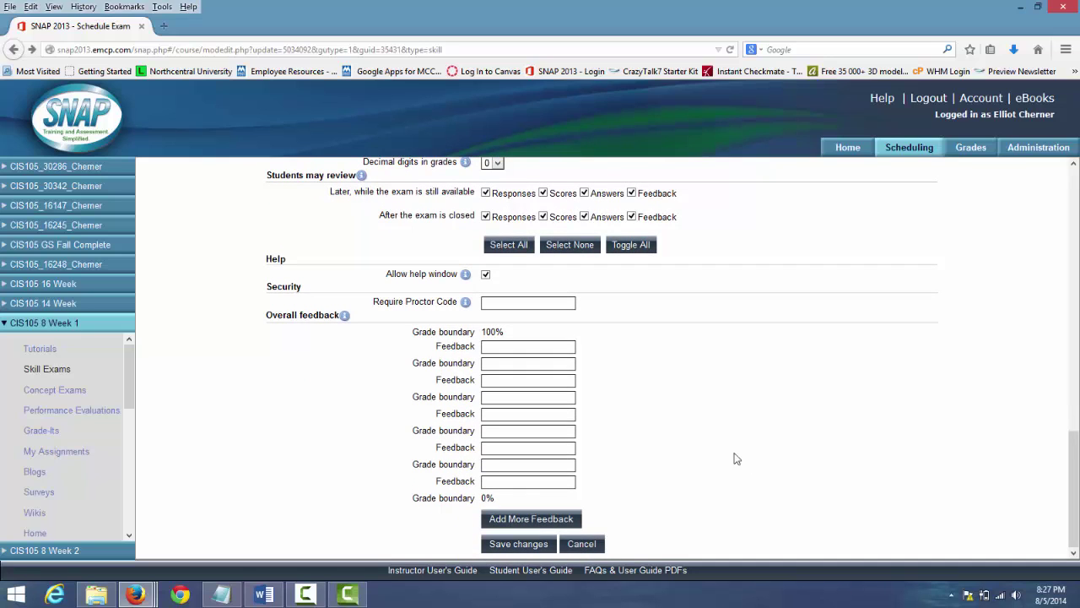
click(516, 547)
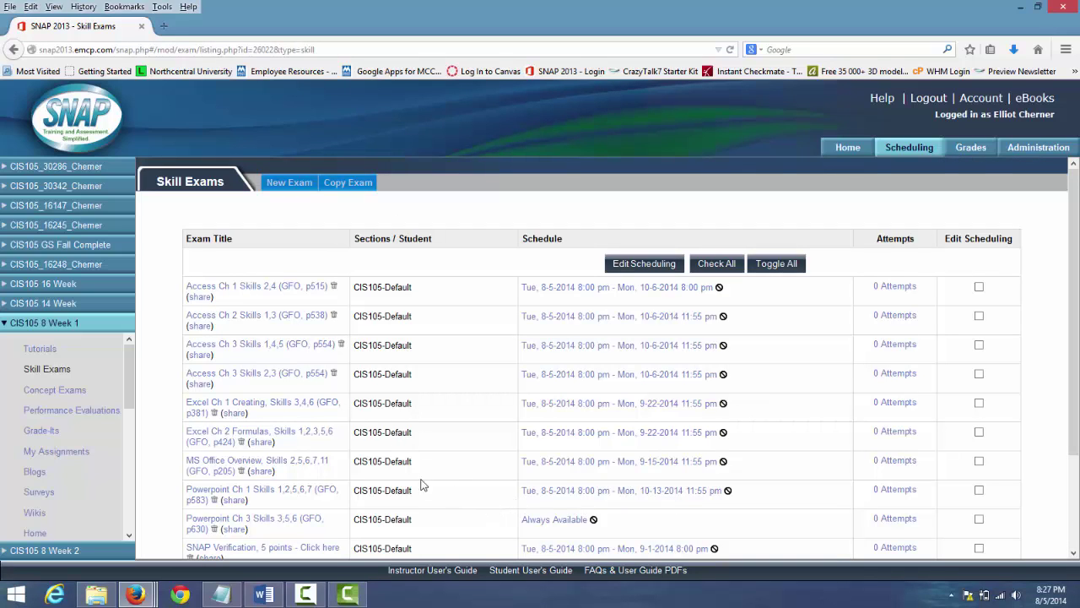
Step: Reopen the schedule settings of the Powerpoint Ch 3 Skills 3,5,6 exam and turn off Always available
click(547, 522)
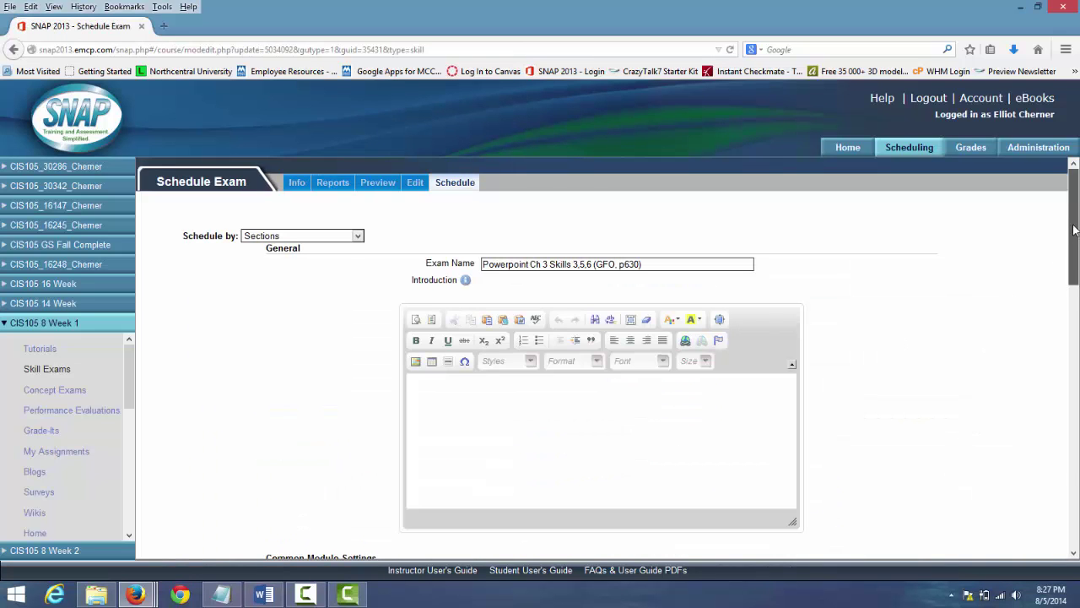
drag(1075, 230, 1076, 335)
scroll(1076, 335, down, 3)
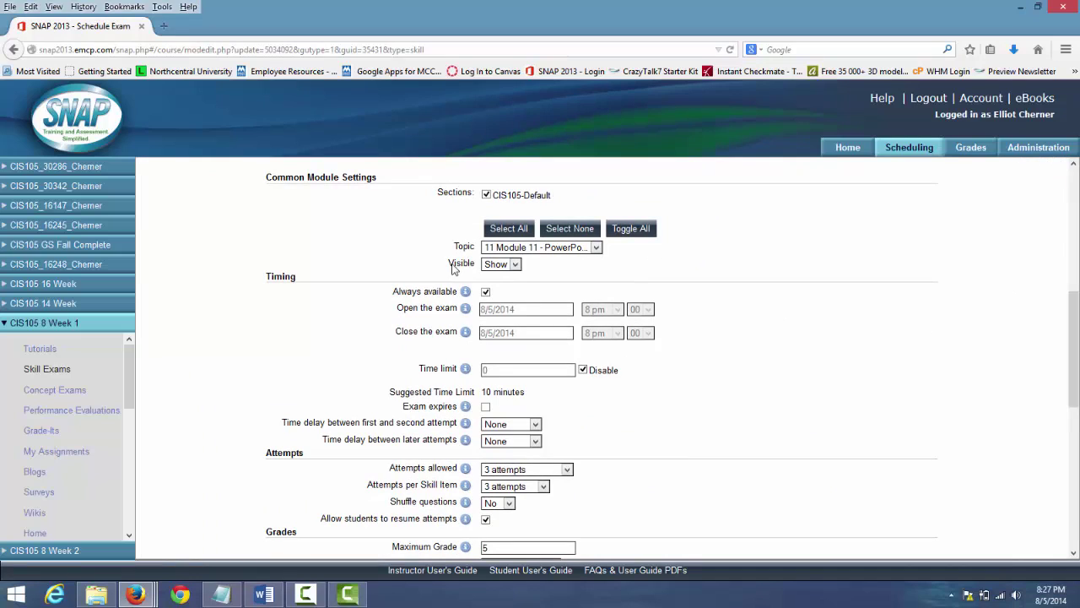
click(485, 291)
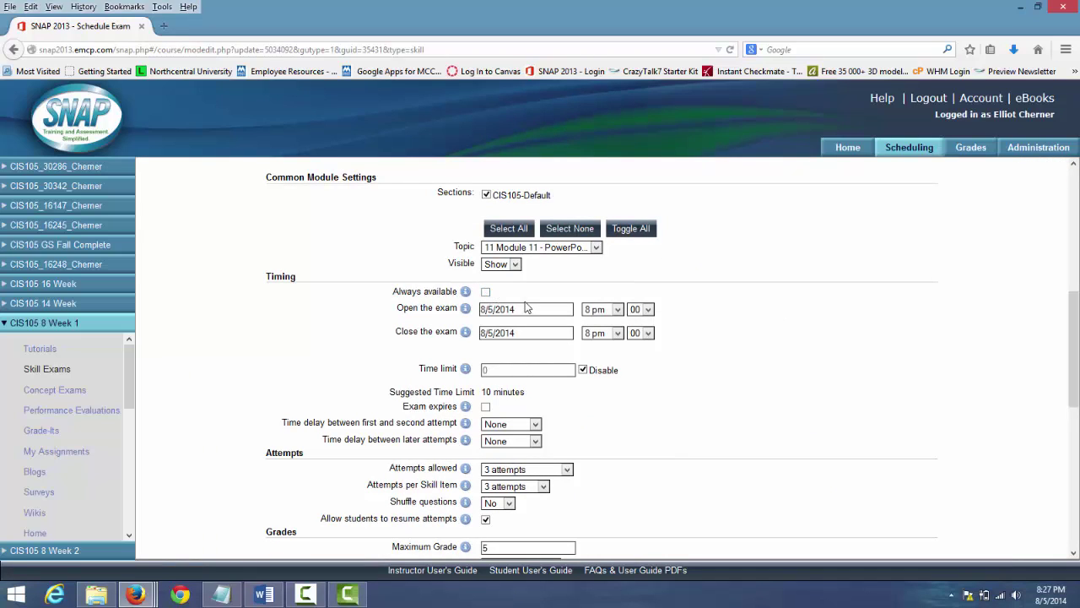
Step: Set the exam to close on 10/13/2014 at 11:55 pm and save the schedule changes
click(541, 335)
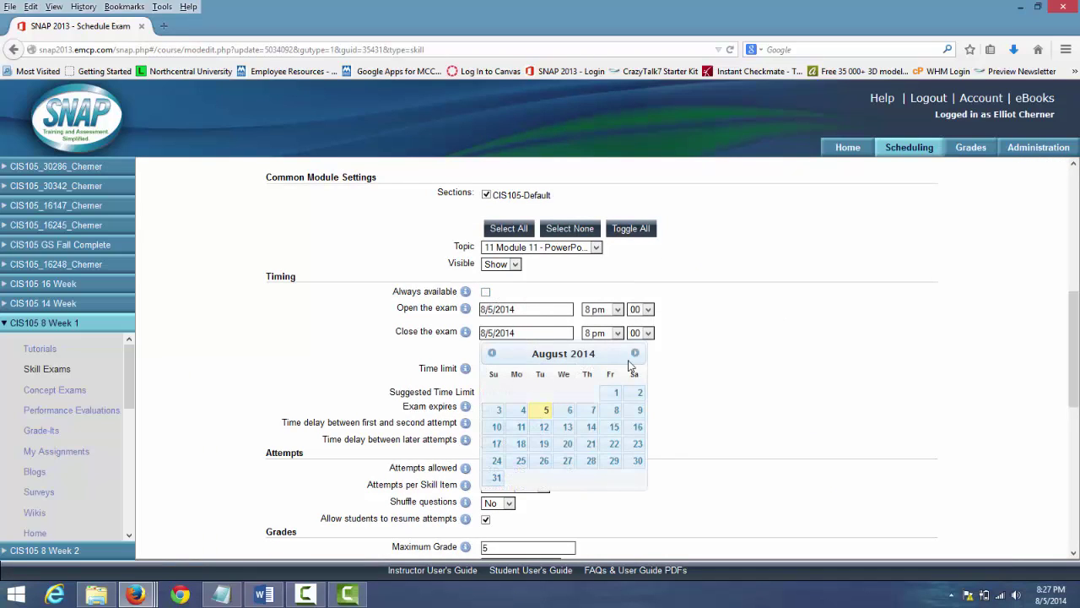
click(638, 354)
click(637, 353)
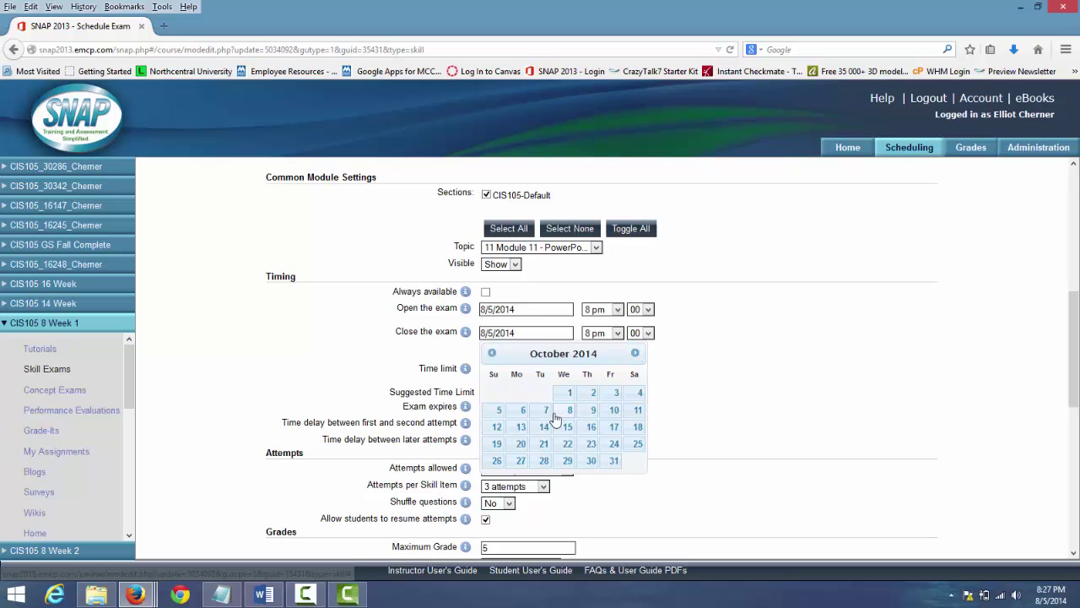
click(522, 428)
click(617, 333)
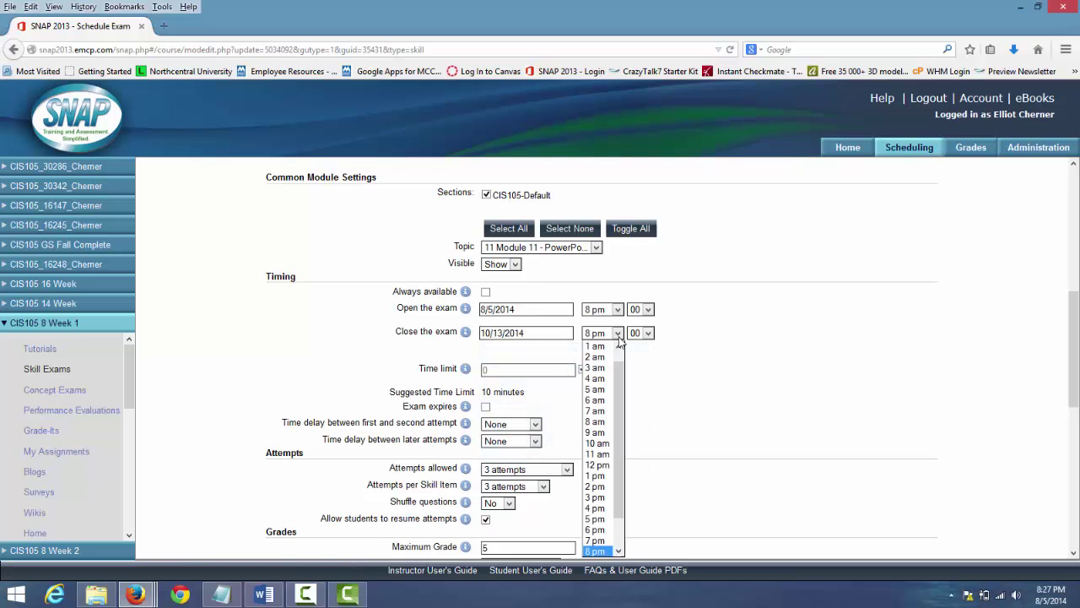
drag(622, 370, 633, 448)
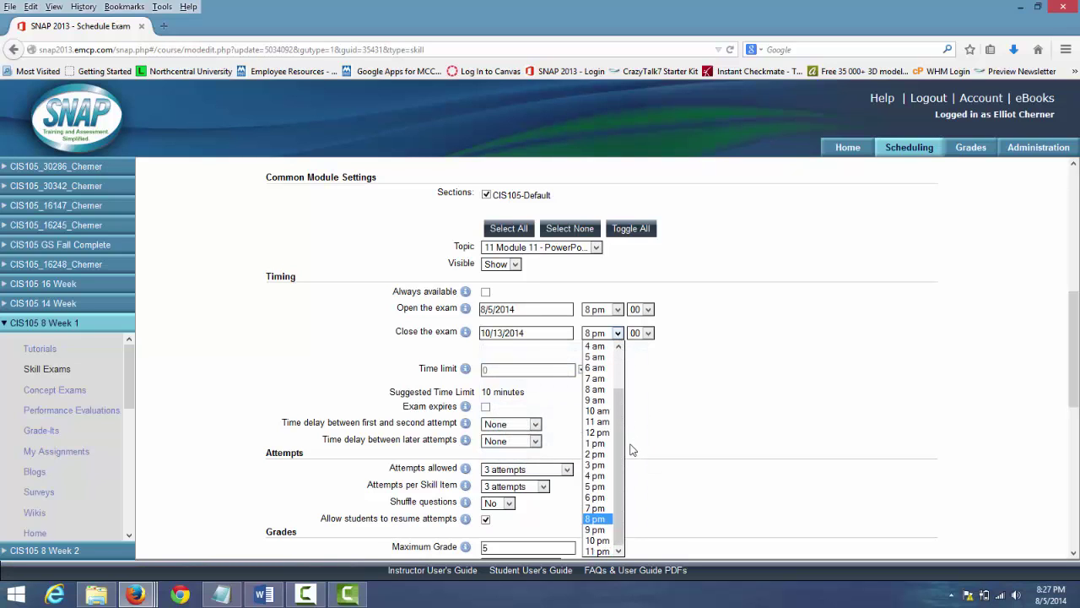
click(601, 550)
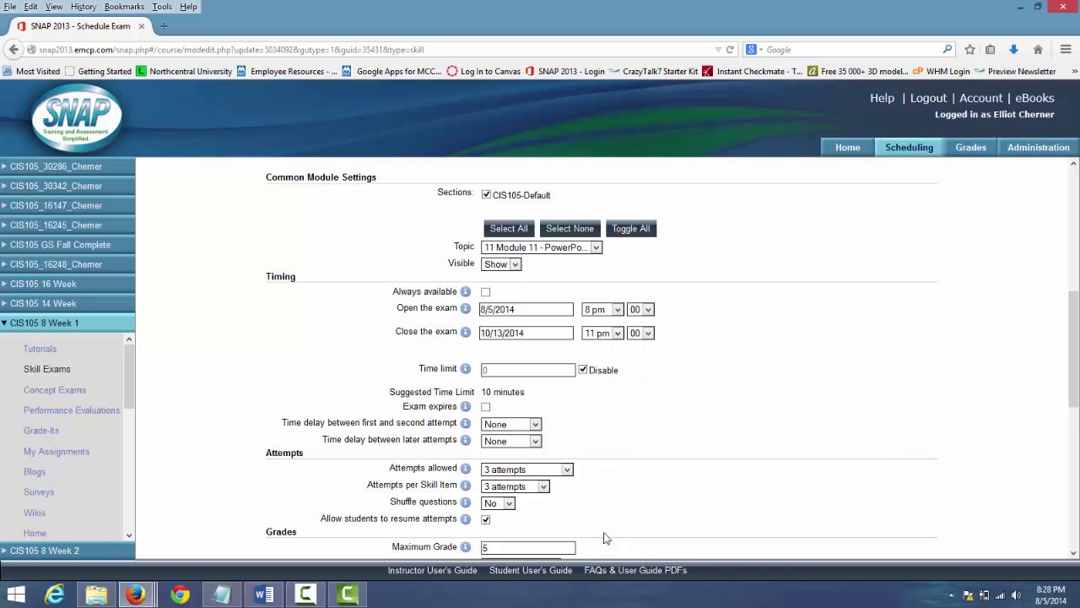
click(648, 335)
click(641, 470)
scroll(1061, 436, down, 10)
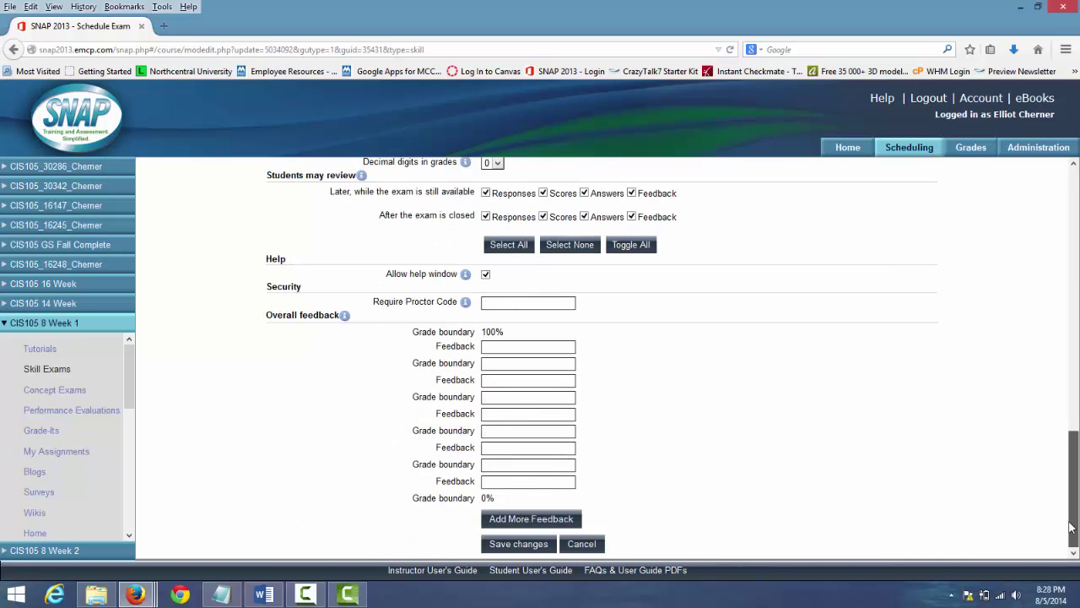
click(552, 549)
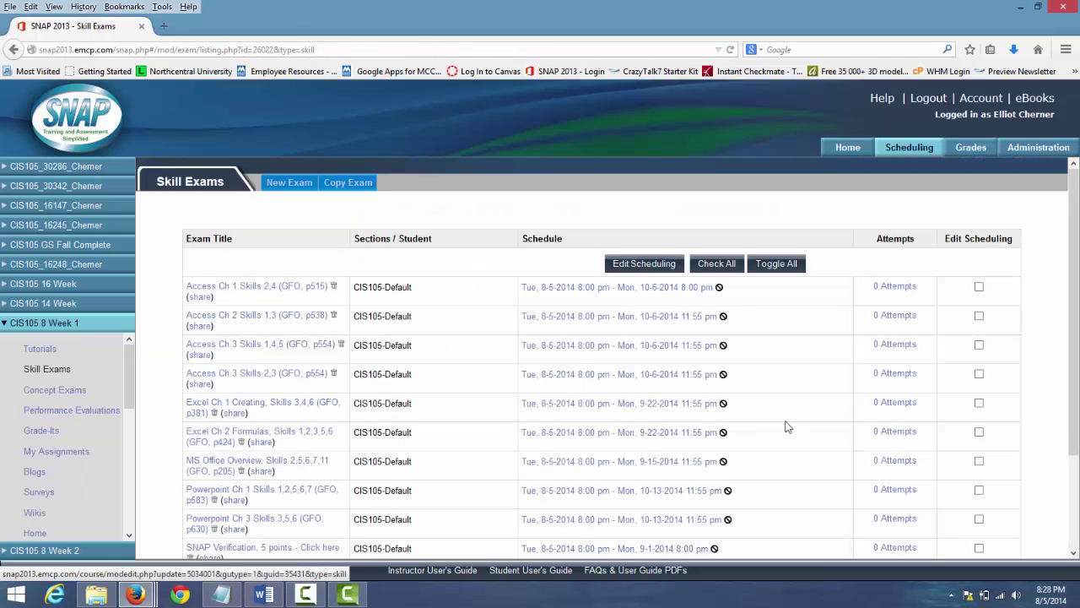
Step: Review the scheduled dates of all exams in the course's Skill Exams list
drag(1075, 285, 1068, 263)
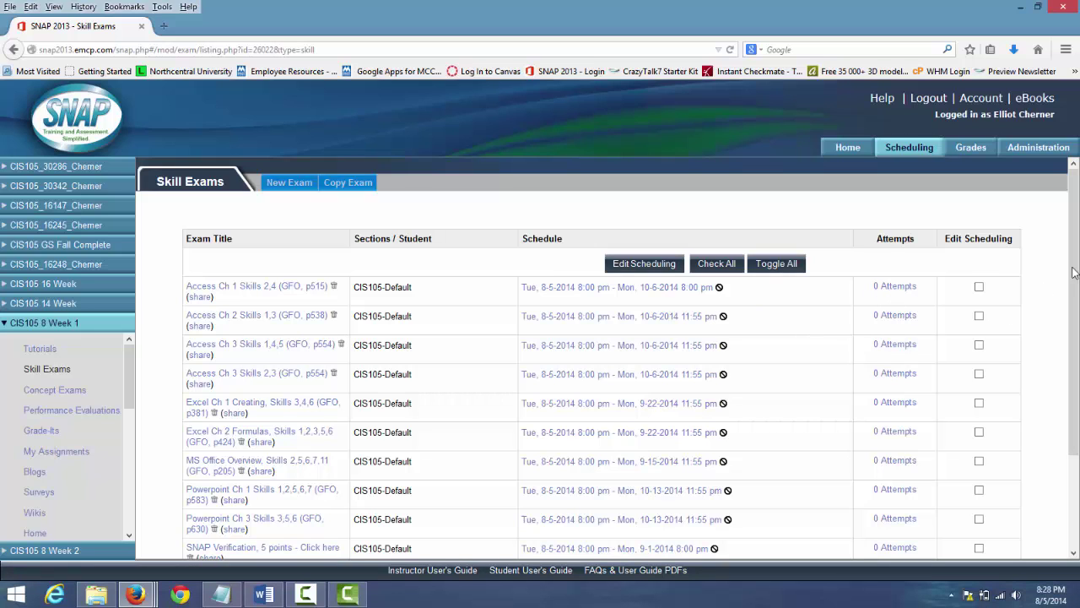
drag(1075, 262, 1078, 361)
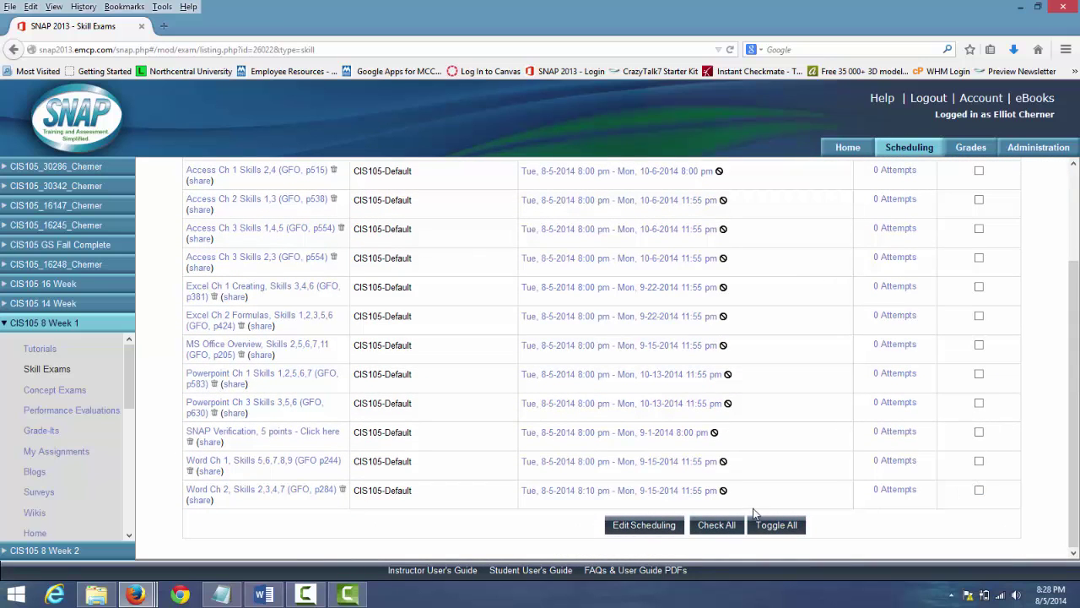
drag(1076, 410, 1054, 283)
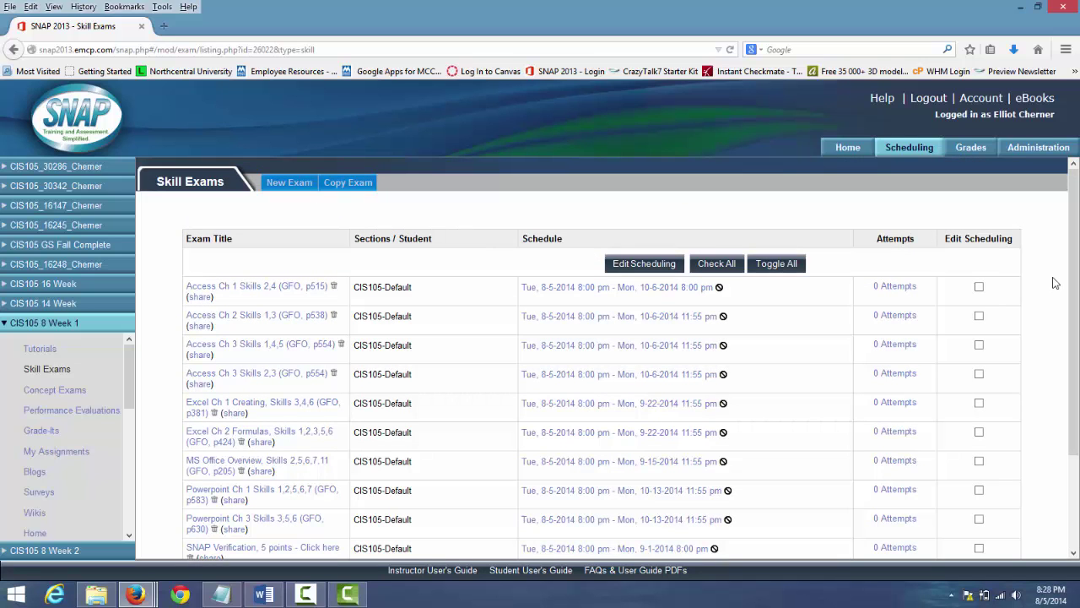
drag(1073, 263, 1076, 418)
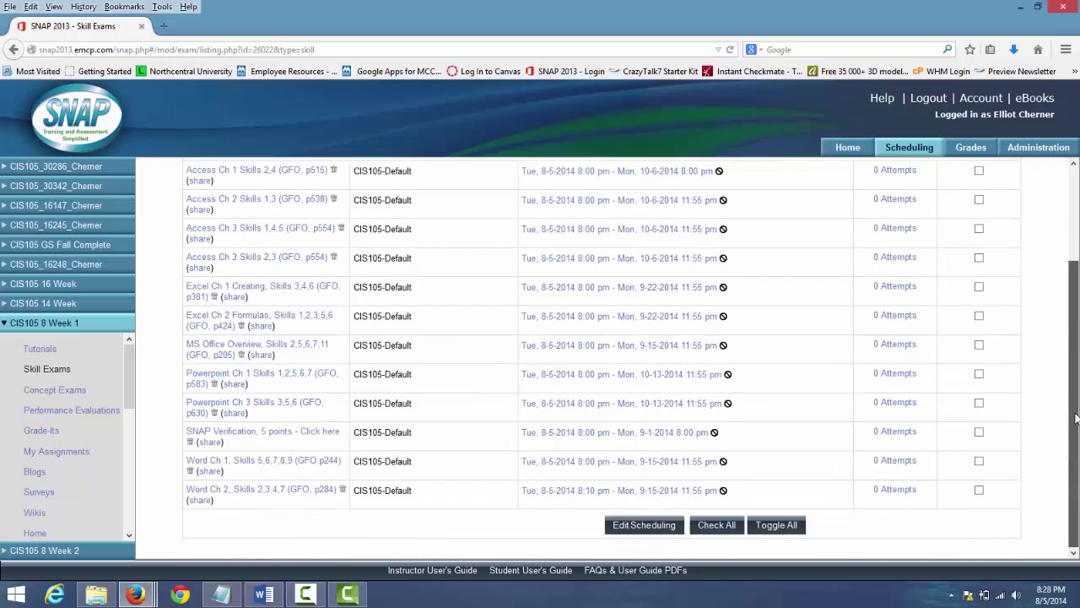